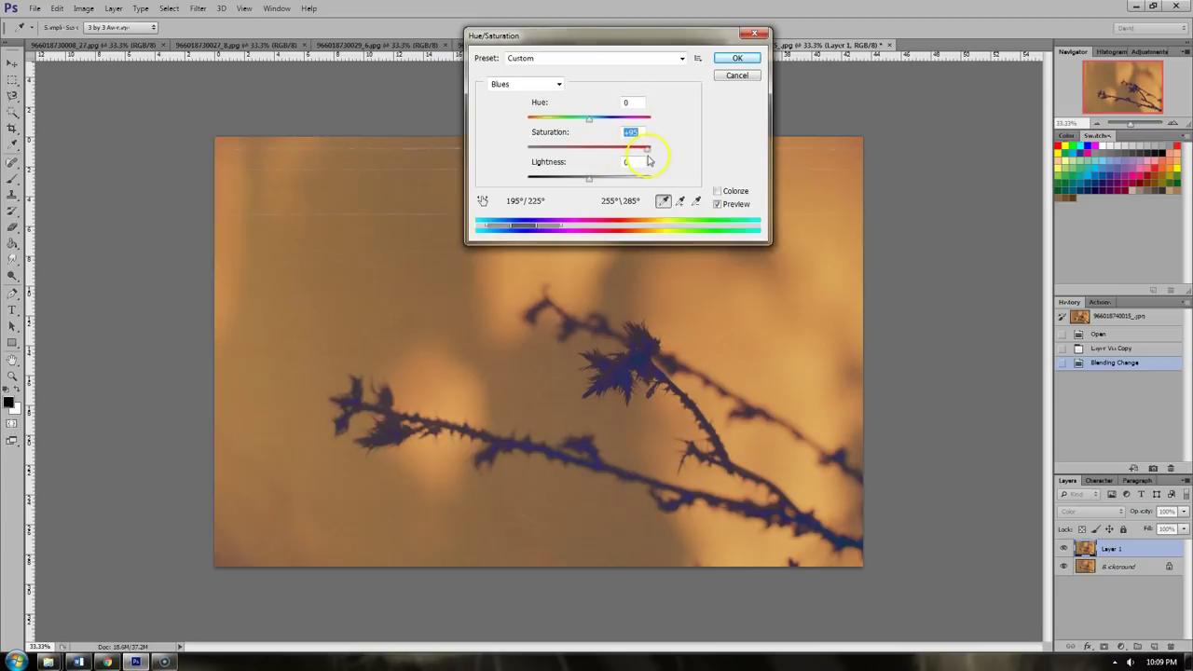
Set the saturation of the cyans and the magentas to -100 in Layer 1's Hue/Saturation adjustment
left_click(537, 85)
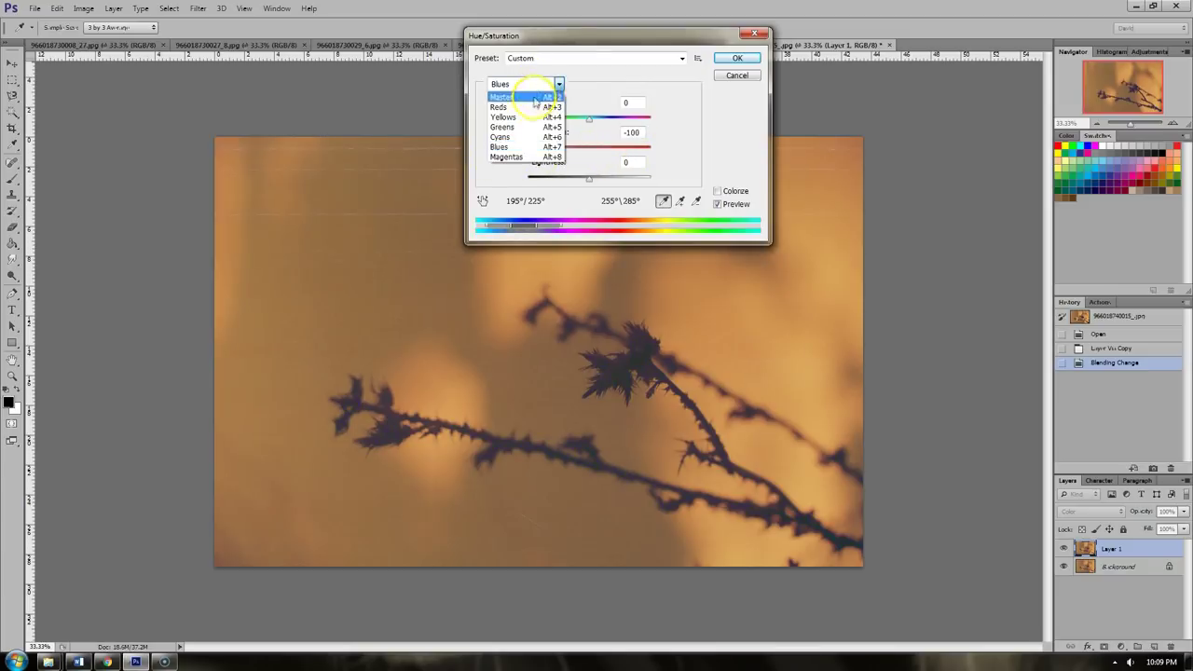
left_click(546, 140)
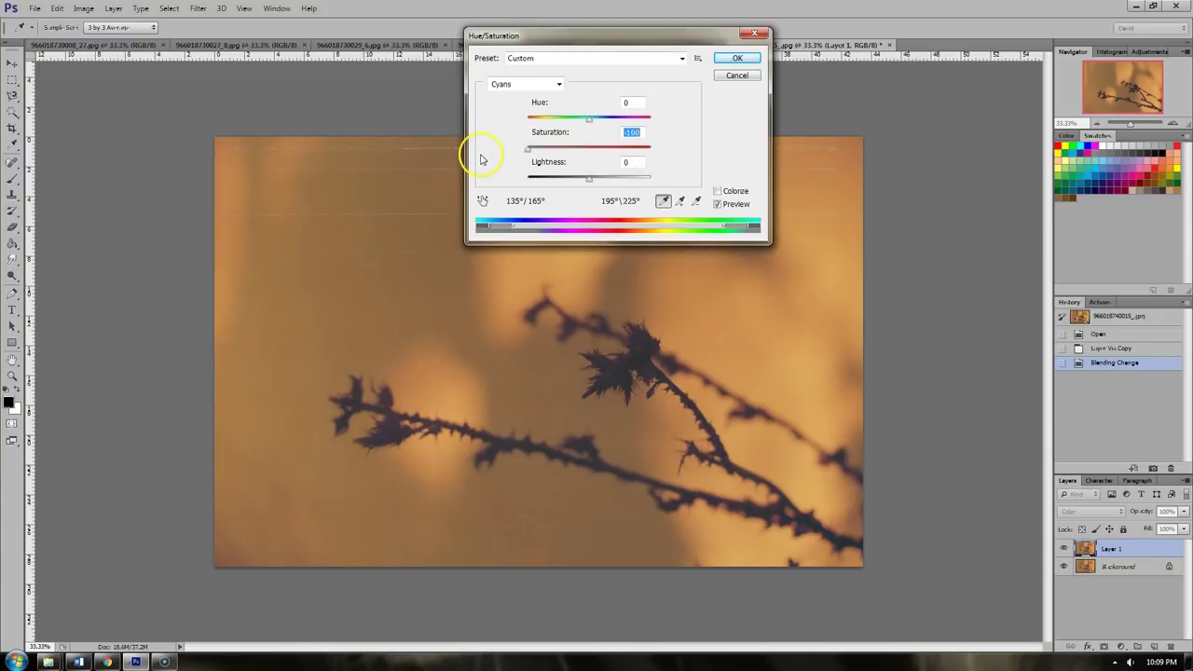
left_click(538, 85)
left_click(536, 160)
left_click_drag(589, 149, 410, 153)
Set the greens' saturation to +100 and apply the Hue/Saturation adjustment to Layer 1
left_click(509, 84)
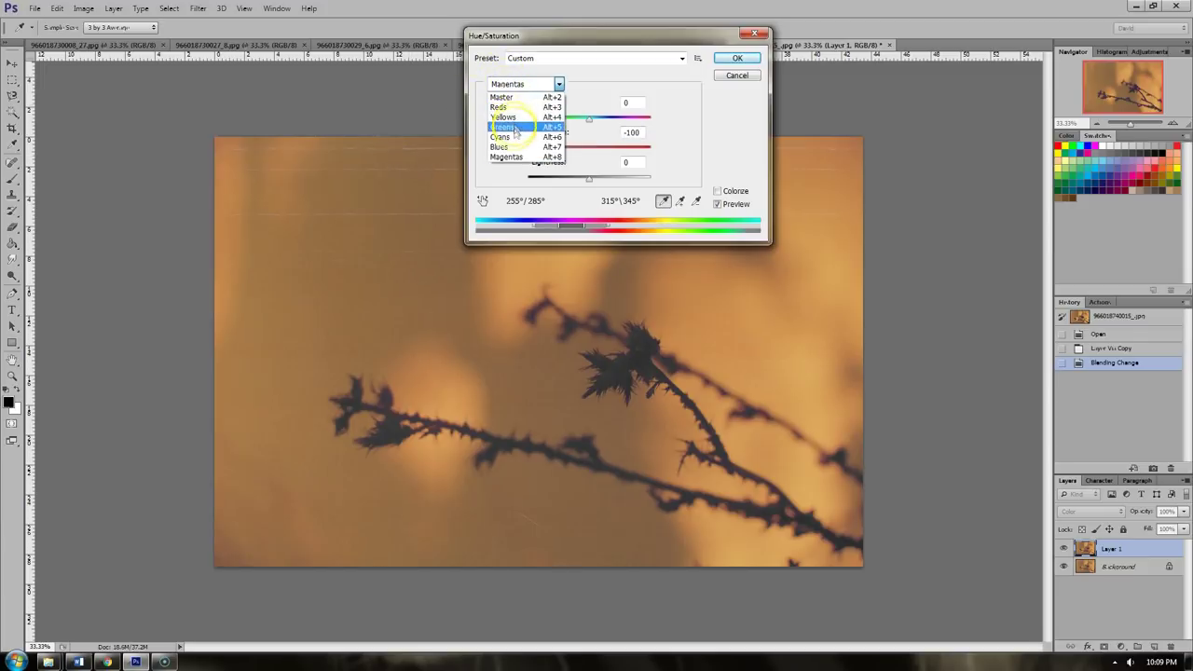
left_click(518, 122)
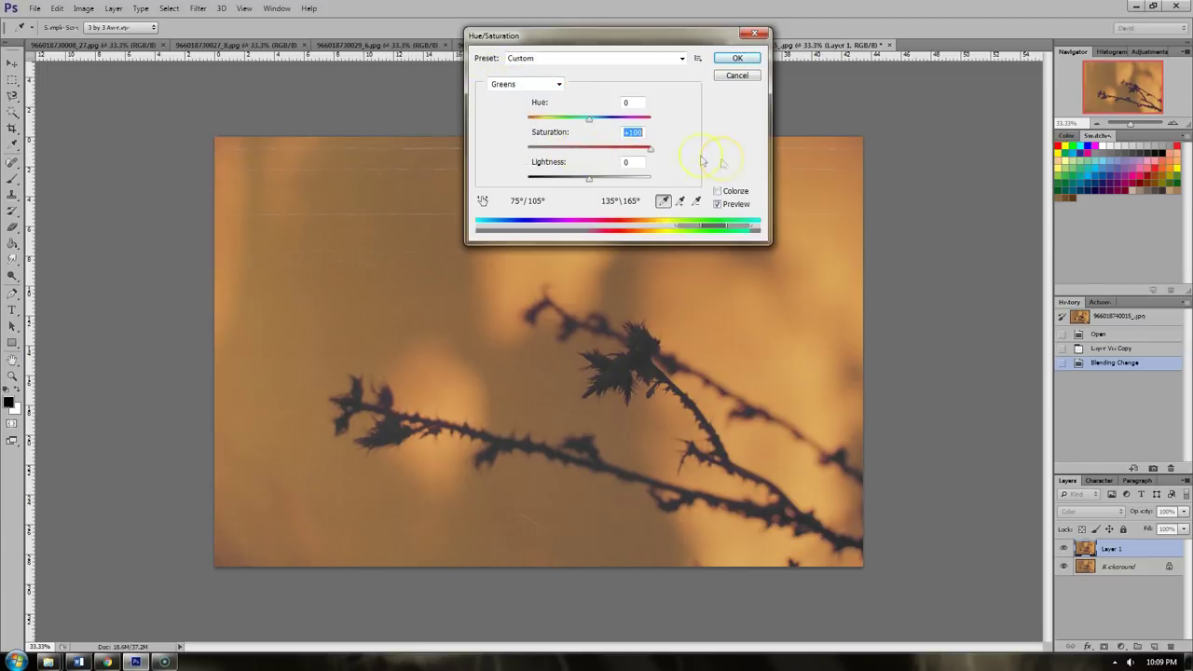
left_click(736, 58)
Compare the spiky bud's shadow colours up close with Layer 1 shown and hidden
left_click(1065, 549)
left_click(1065, 549)
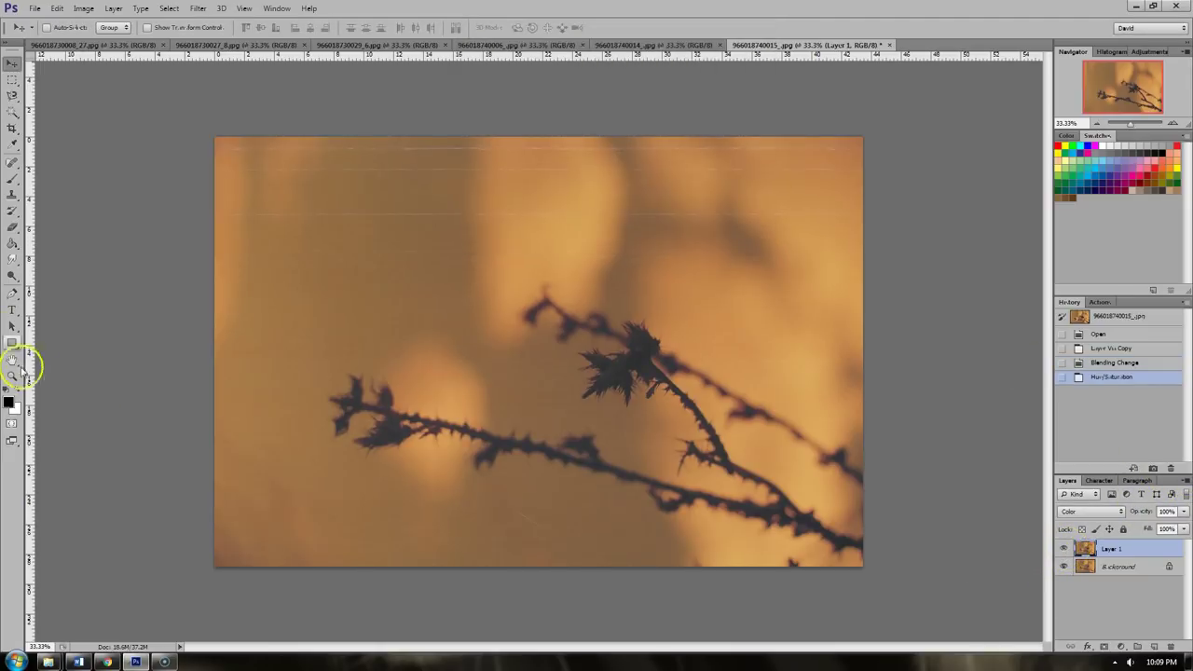
left_click(12, 375)
left_click_drag(509, 250, 772, 443)
left_click(1065, 552)
left_click(1065, 550)
left_click(1066, 552)
left_click(1065, 552)
left_click_drag(345, 250, 691, 552)
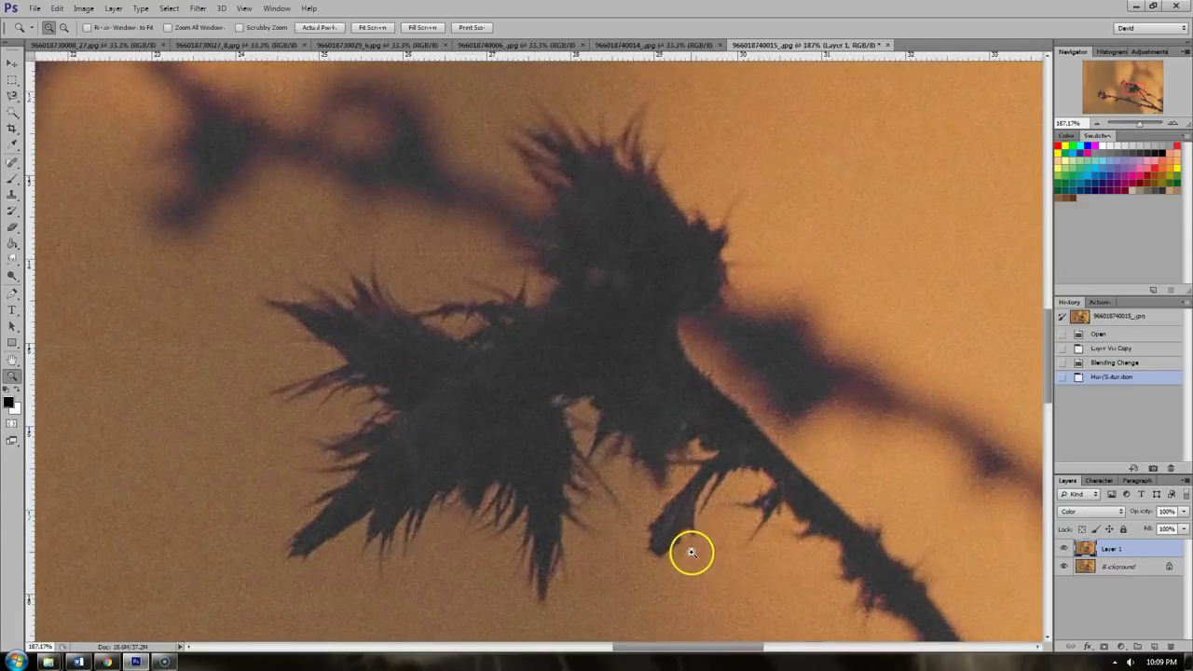
left_click(1066, 551)
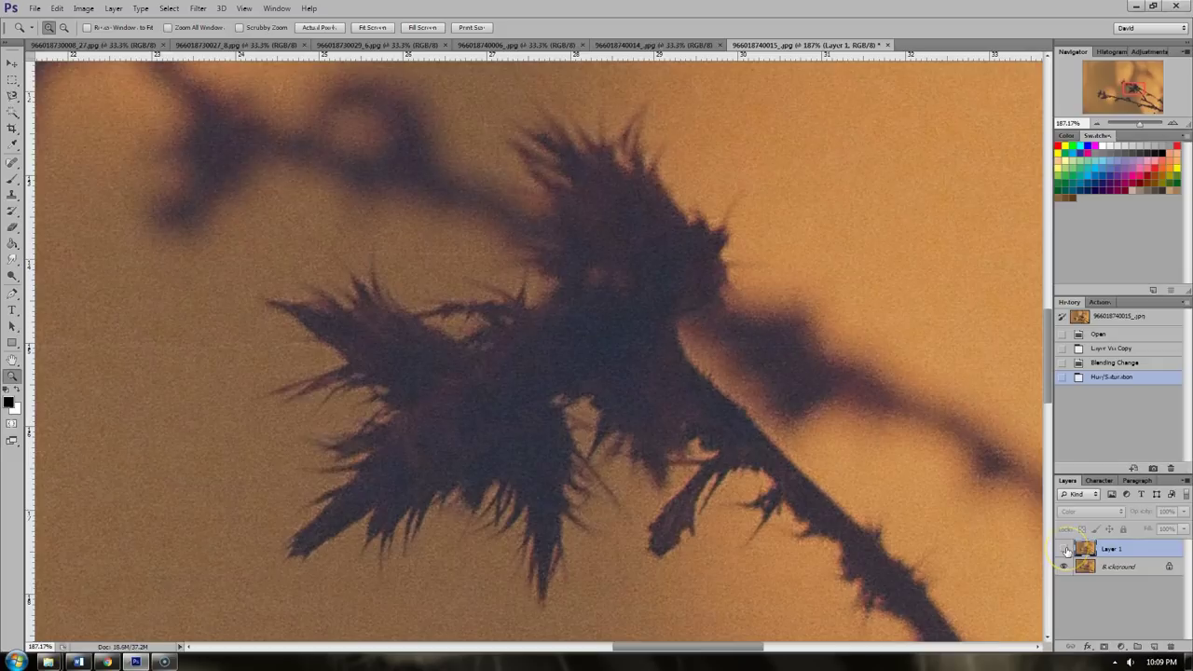
left_click(1066, 551)
left_click(1066, 550)
left_click(1066, 551)
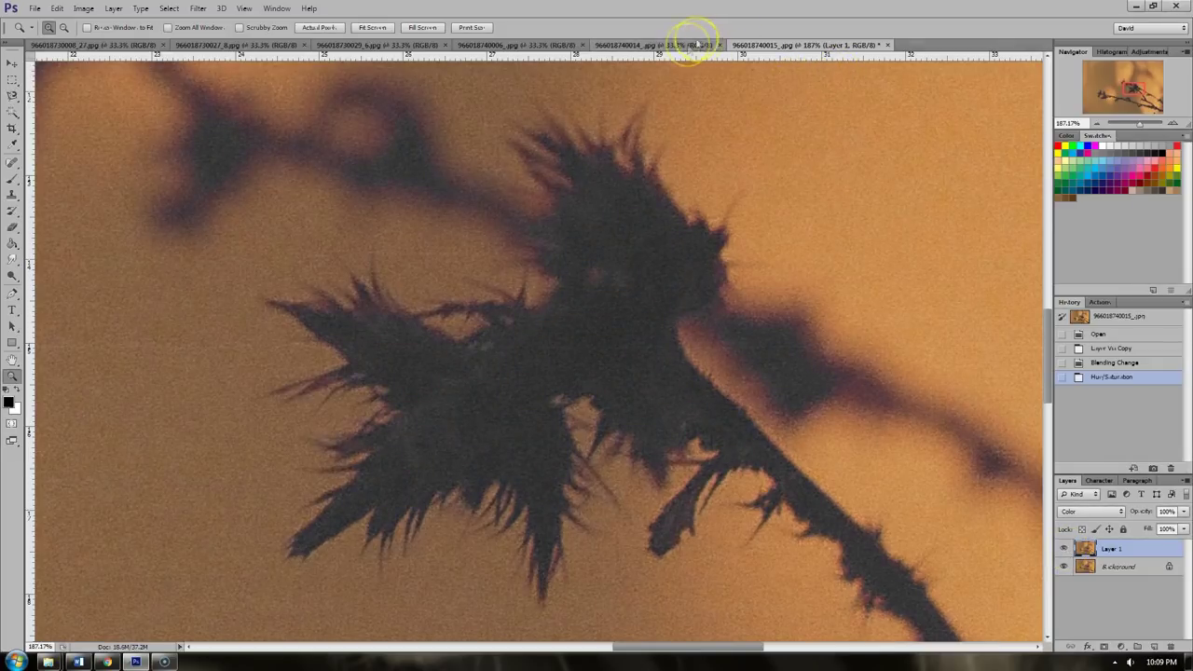
left_click(694, 44)
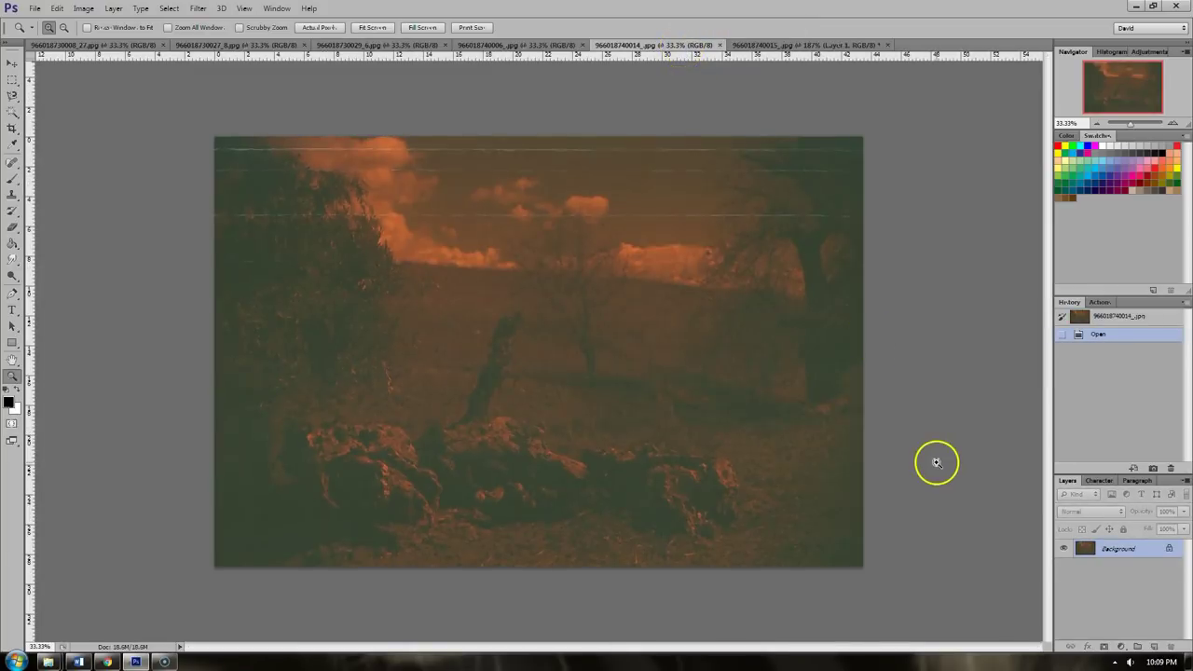
key("ctrl+shift+b")
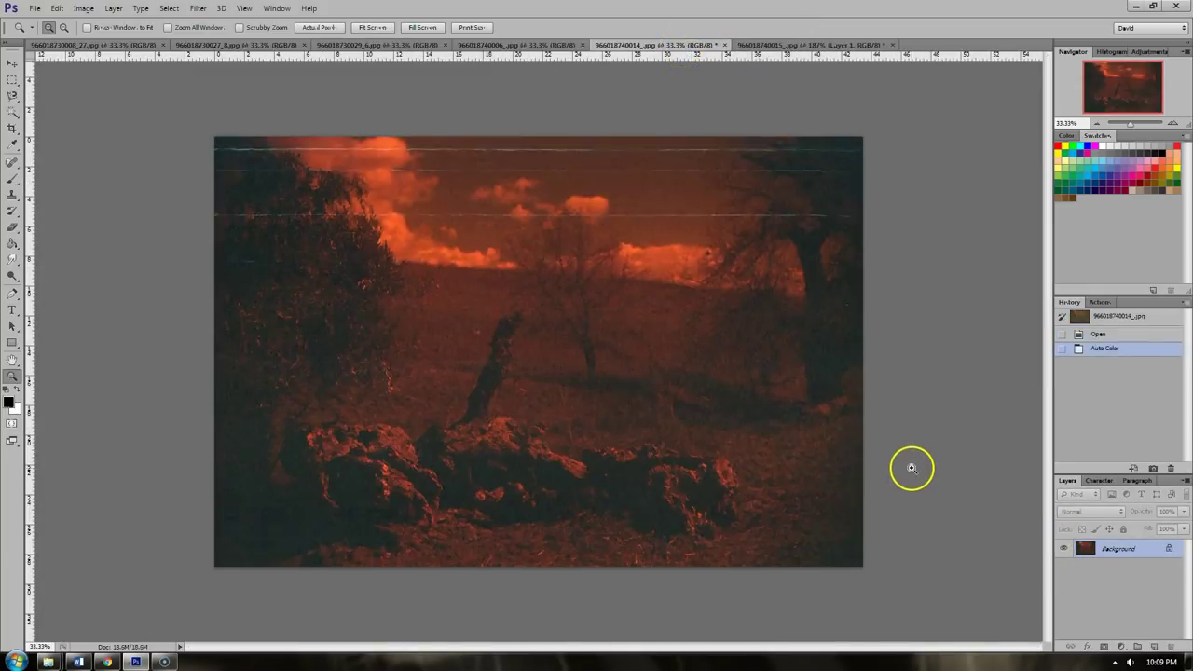
key("ctrl+shift+l")
key("ctrl+z")
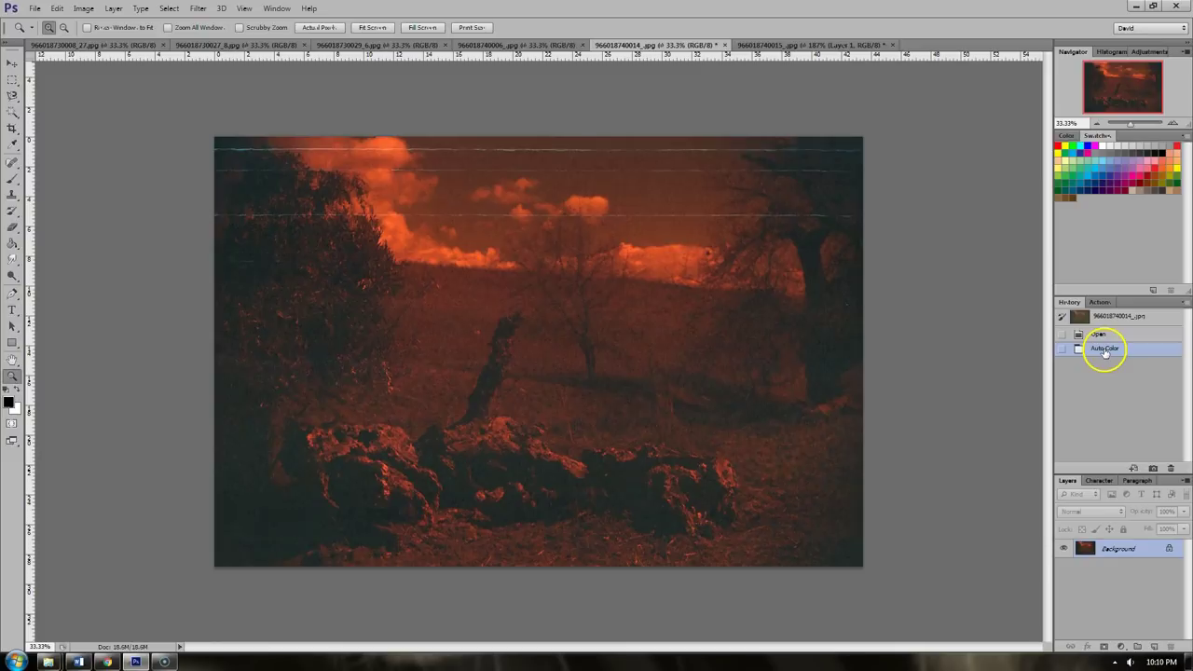
left_click(508, 46)
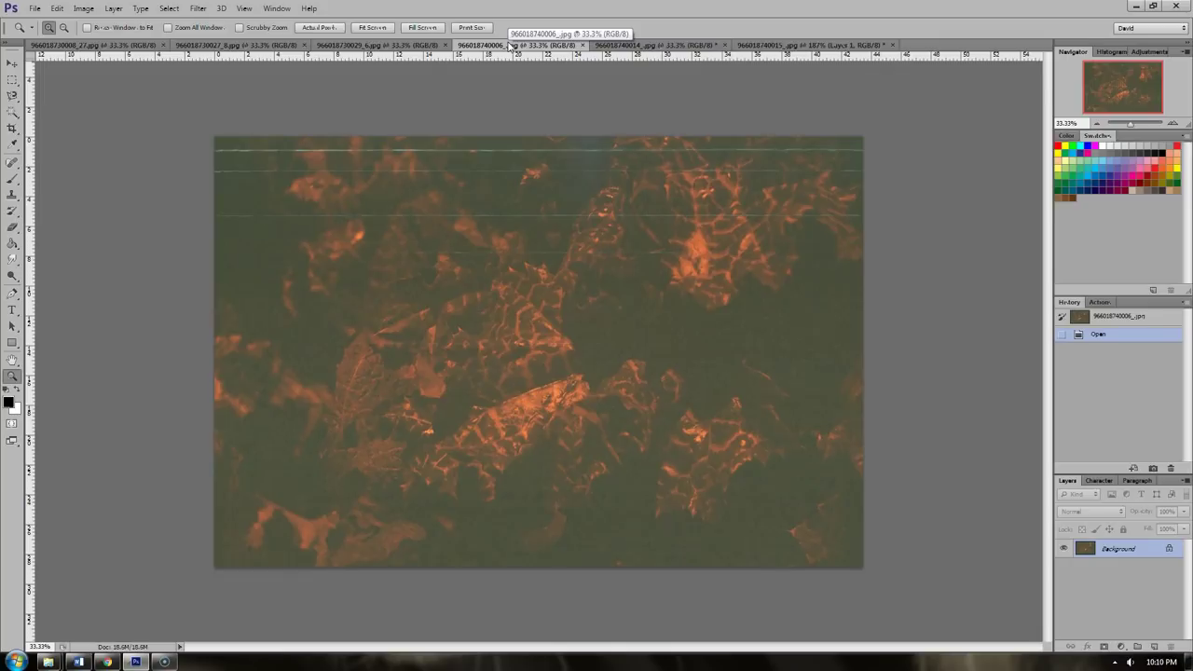
key("ctrl+j")
key("ctrl+shift+b")
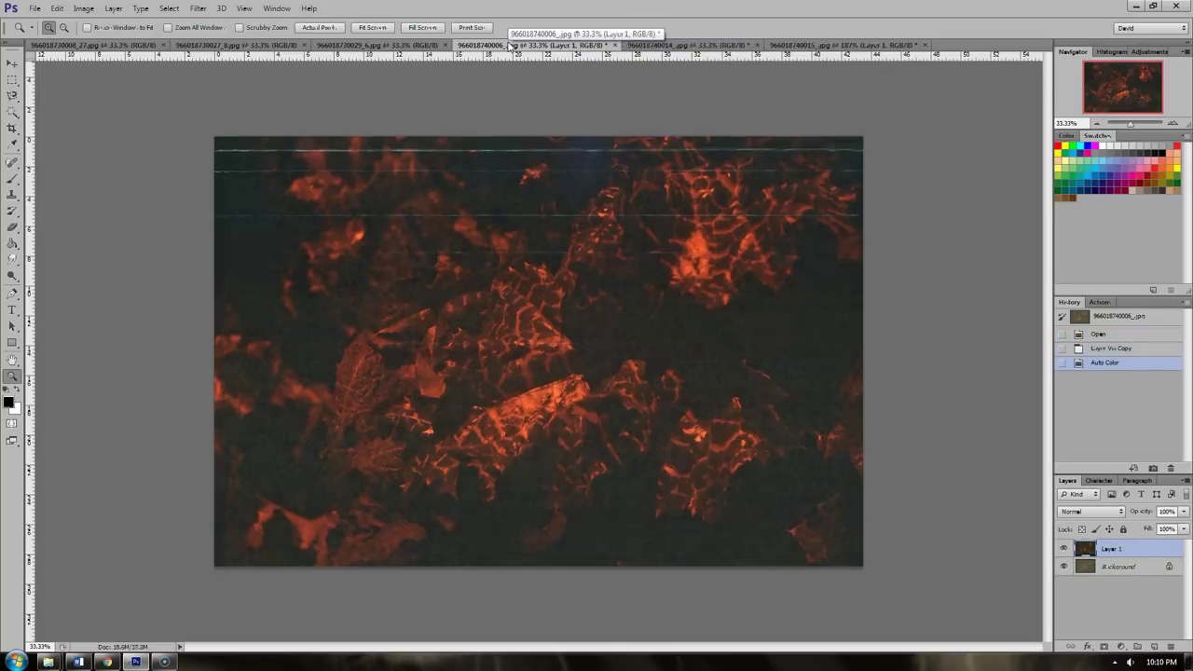
left_click(1099, 518)
left_click(1095, 341)
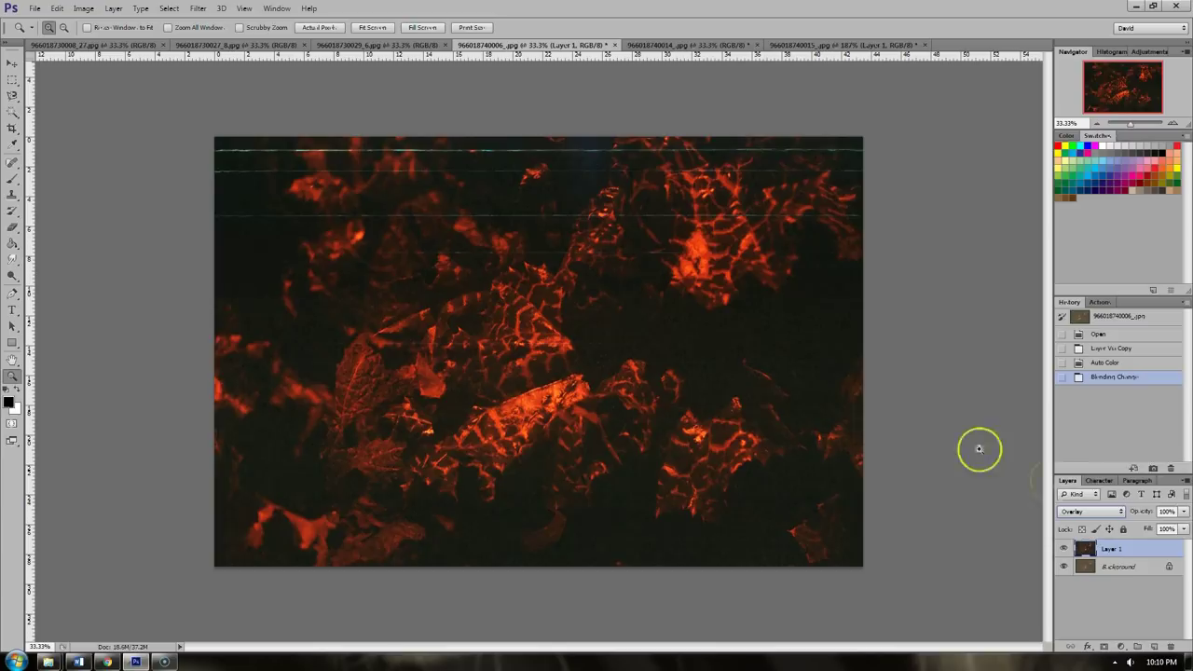
Try Layer 1 at 50% and 75% opacity, and return it to 100%
type("50")
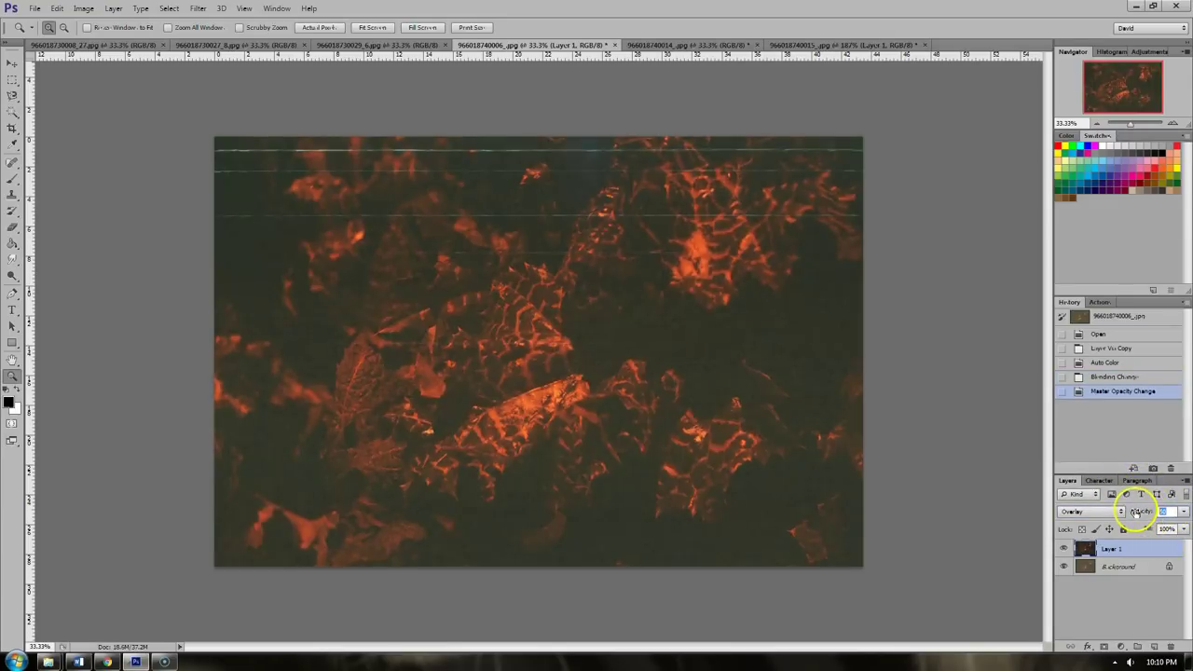
type("75")
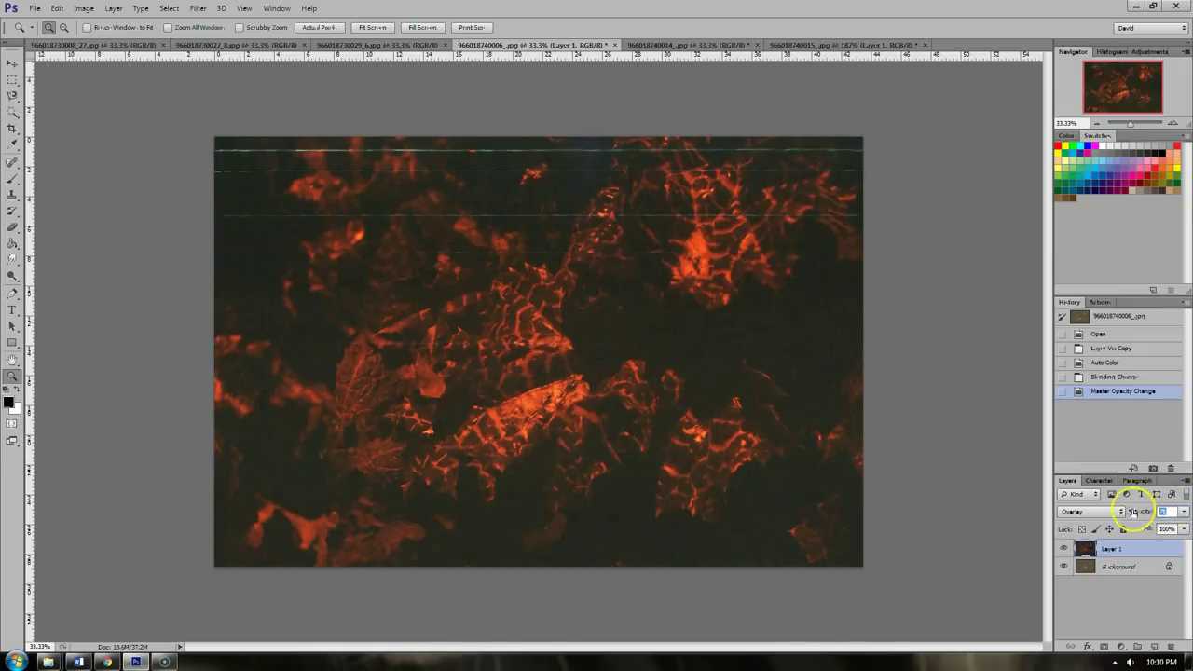
type("100")
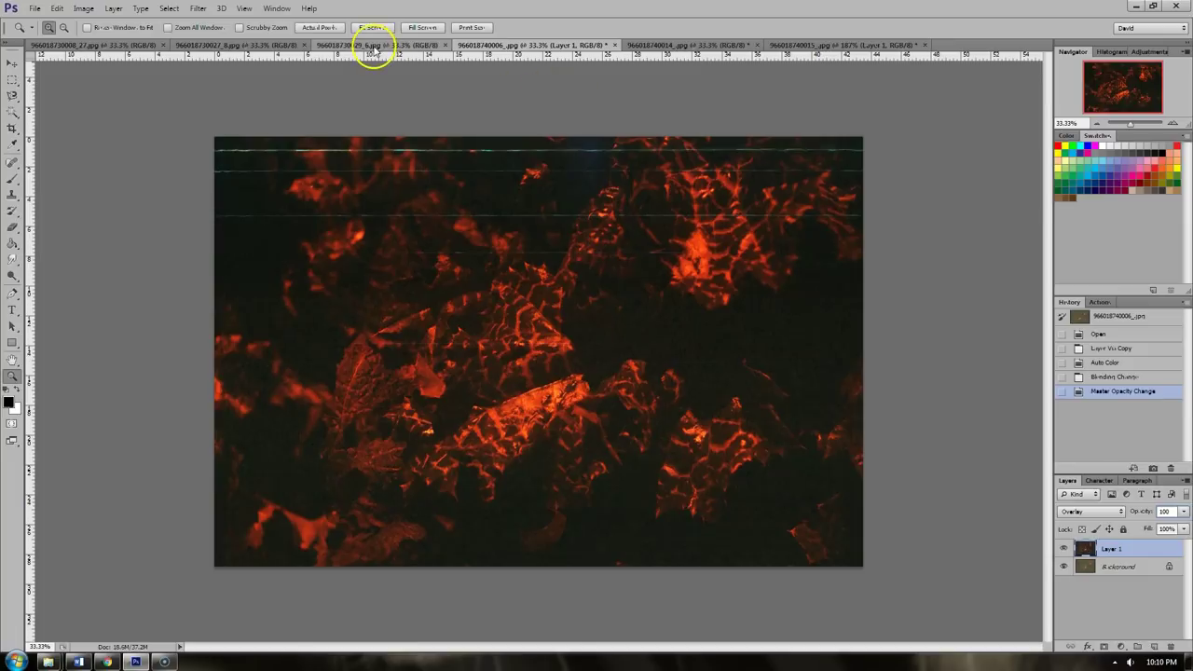
left_click(375, 45)
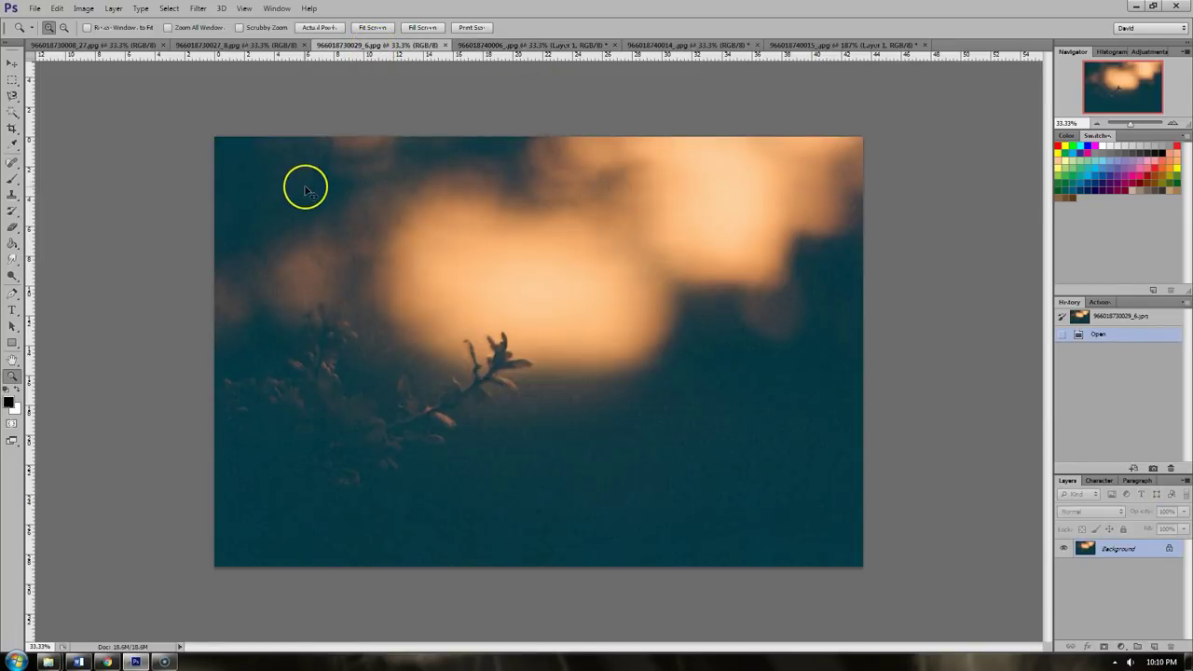
key("ctrl+j")
key("ctrl+shift+b")
key("ctrl+shift+l")
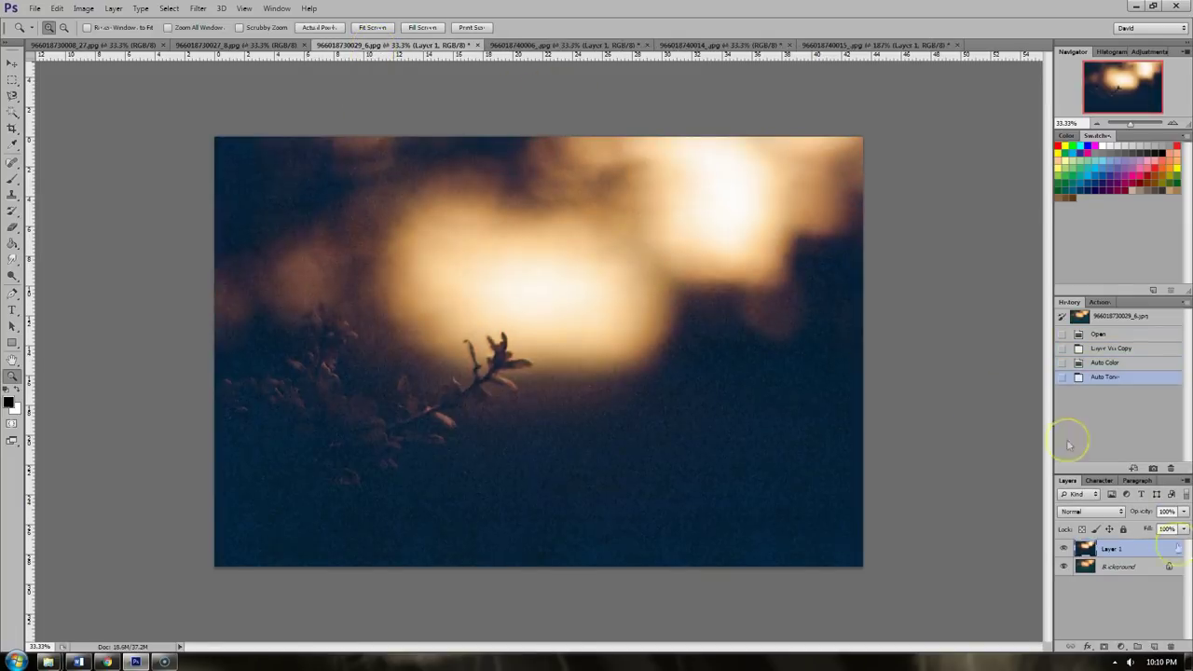
left_click(1089, 511)
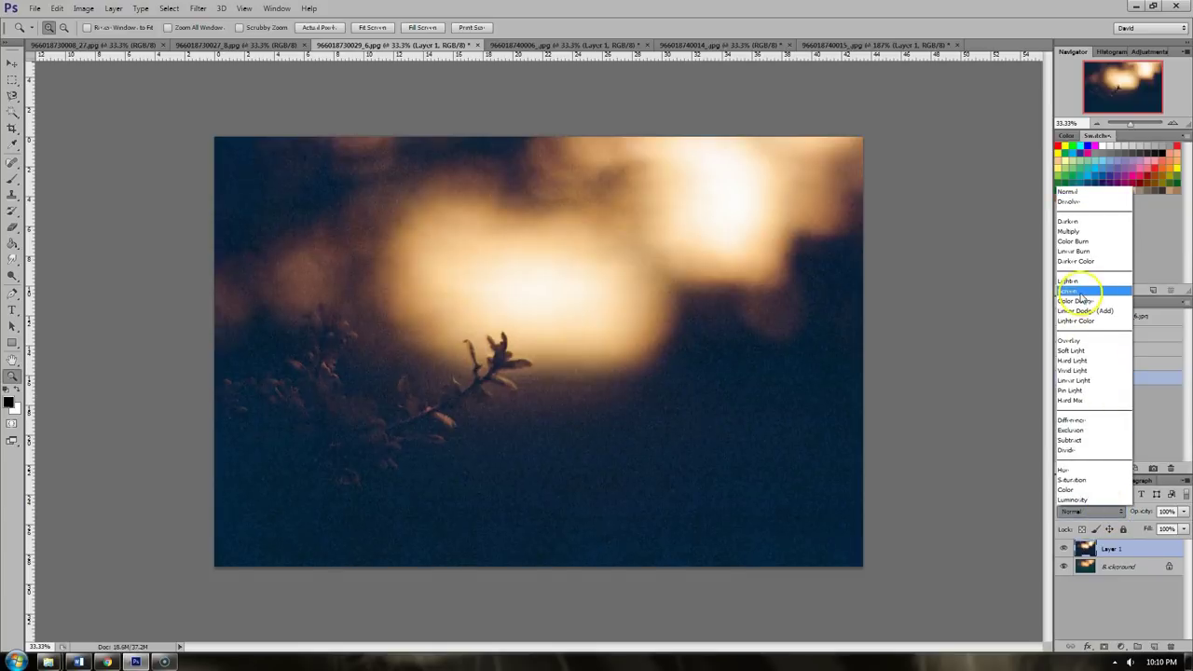
left_click(1071, 340)
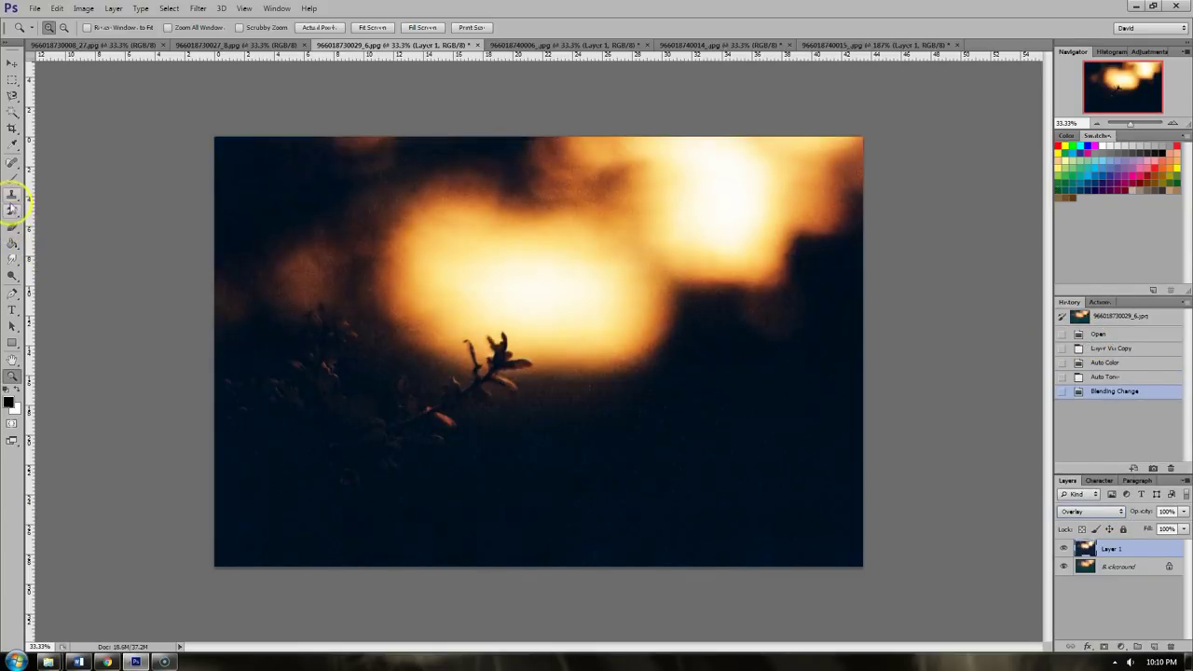
Set the Eraser to 40% opacity, try erasing Layer 1 over the dark twigs, and undo the stroke
left_click(12, 226)
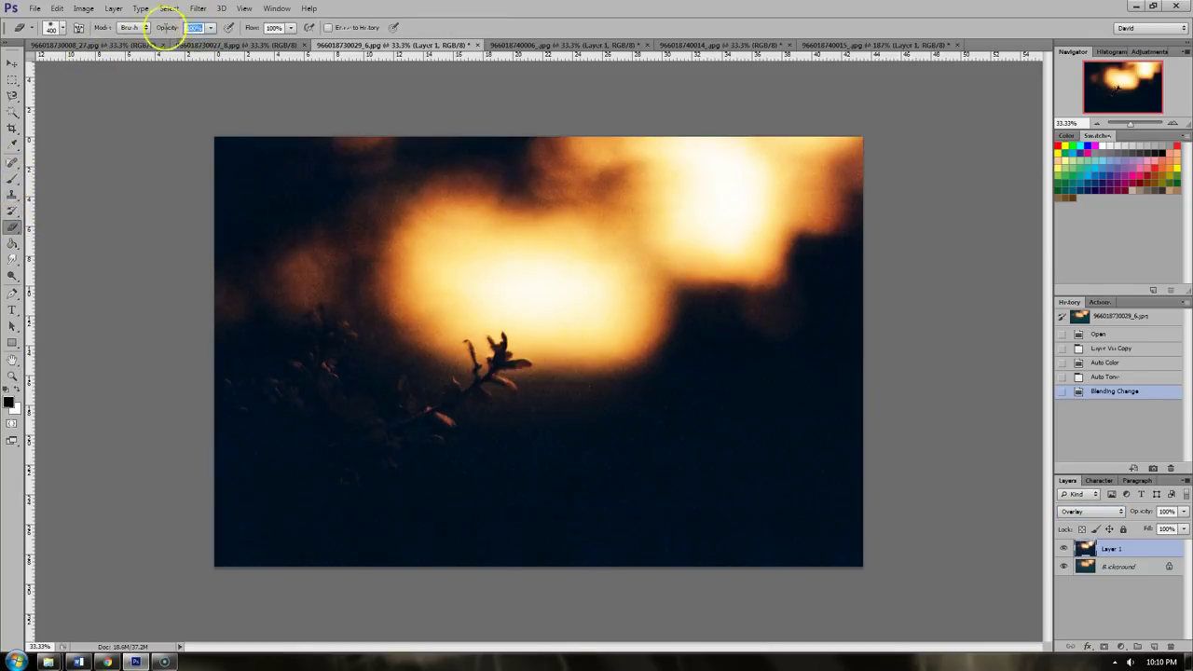
mouse_move(508, 308)
left_mouse_down()
mouse_move(529, 367)
mouse_move(518, 355)
mouse_move(332, 448)
mouse_move(285, 434)
mouse_move(369, 379)
mouse_move(274, 346)
mouse_move(315, 433)
mouse_move(378, 378)
mouse_move(293, 396)
mouse_move(487, 387)
mouse_move(499, 353)
mouse_move(411, 406)
mouse_move(315, 390)
left_mouse_up()
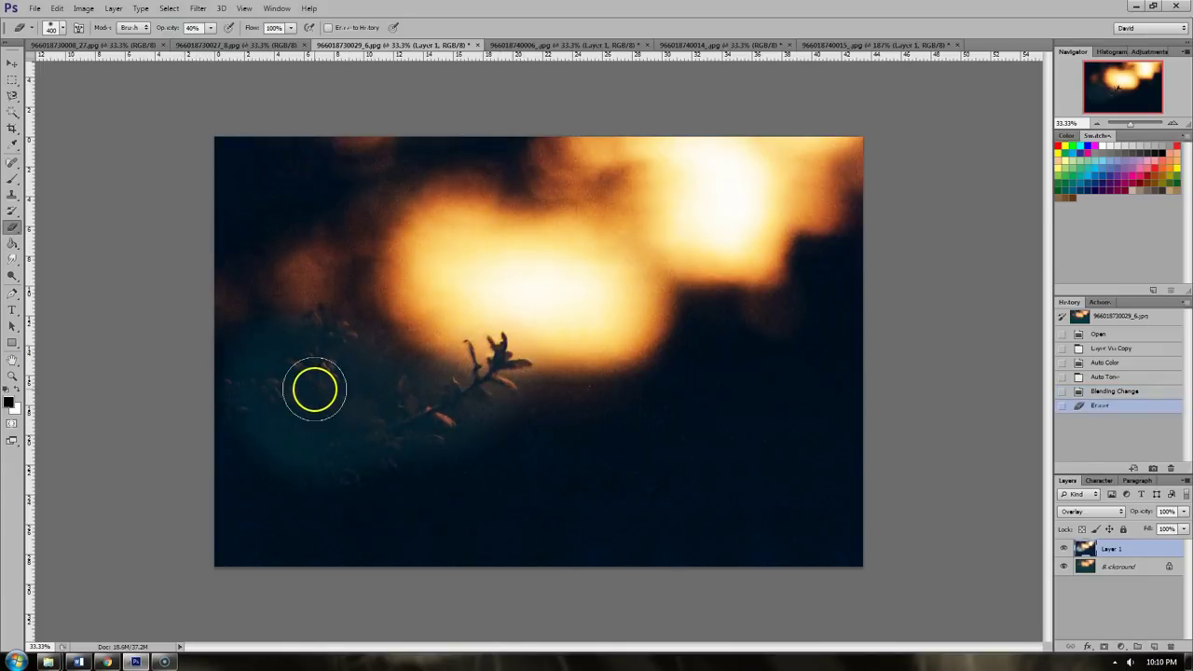
key("ctrl+z")
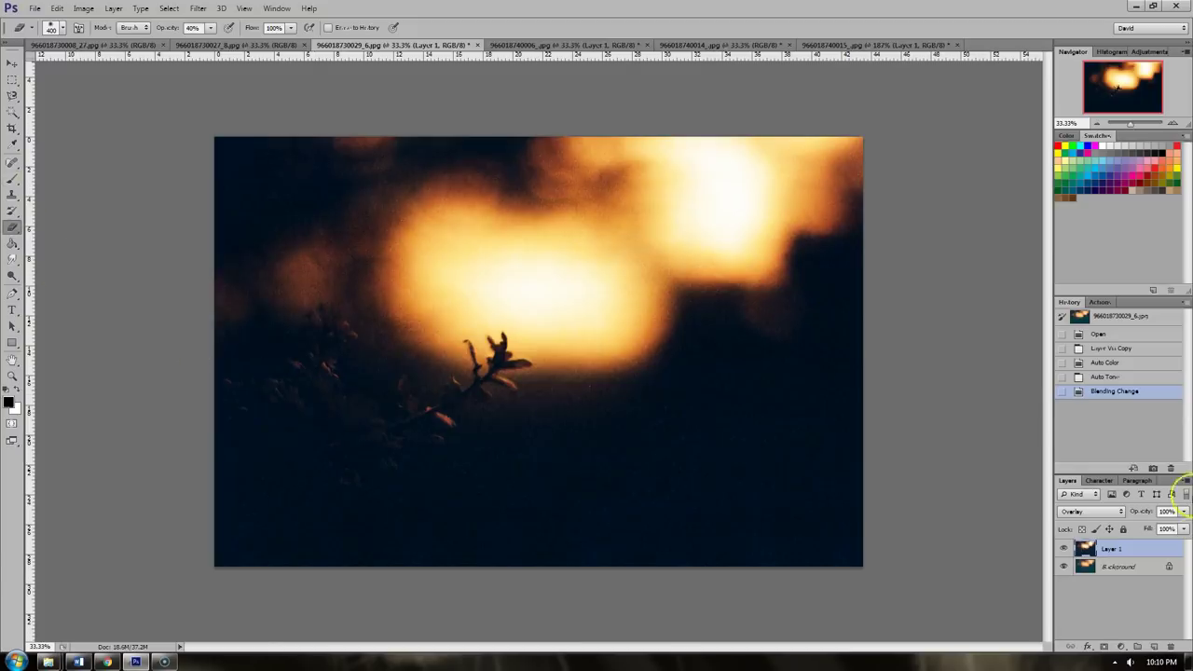
Duplicate the Background layer beneath Layer 1 and set the copy's blend mode to Color
left_click(1134, 566)
key("ctrl+j")
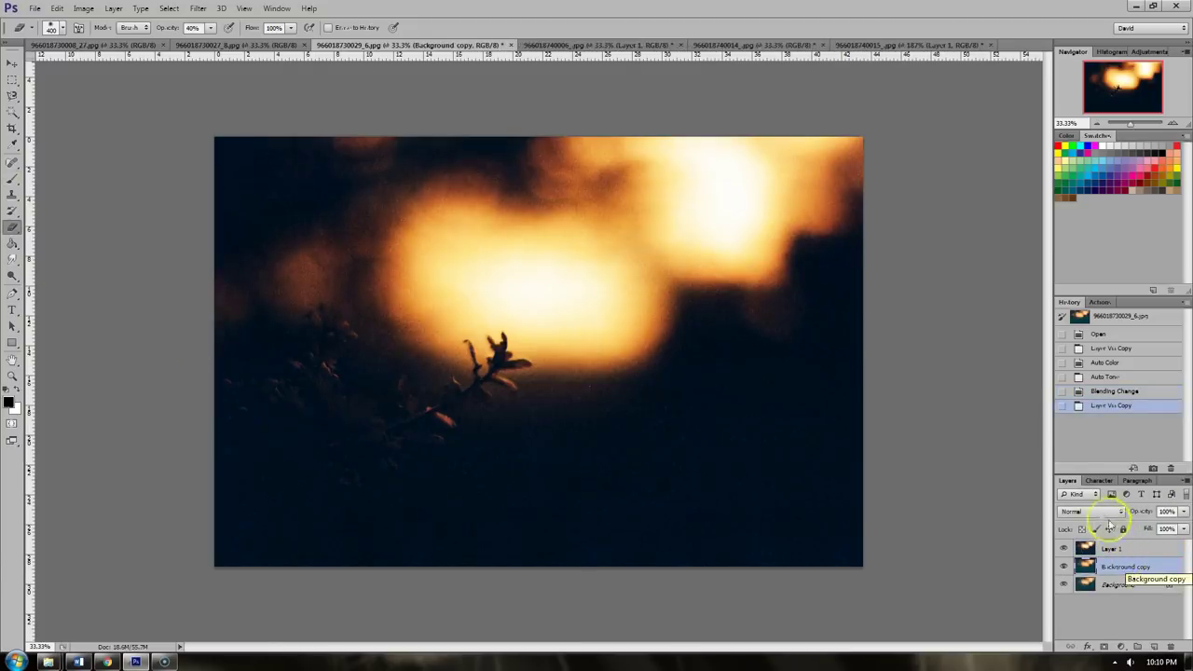
left_click(1088, 511)
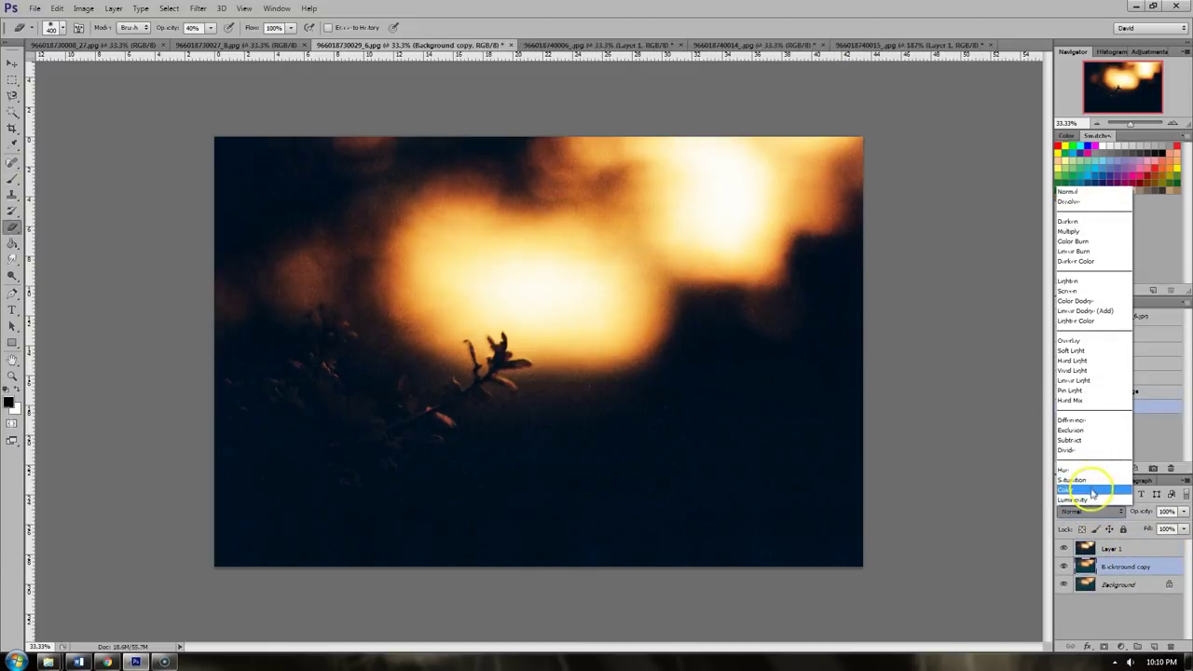
left_click(1080, 489)
Use Hue/Saturation on the Background copy to fully desaturate the blues and set the magentas' saturation to -100
left_click(84, 10)
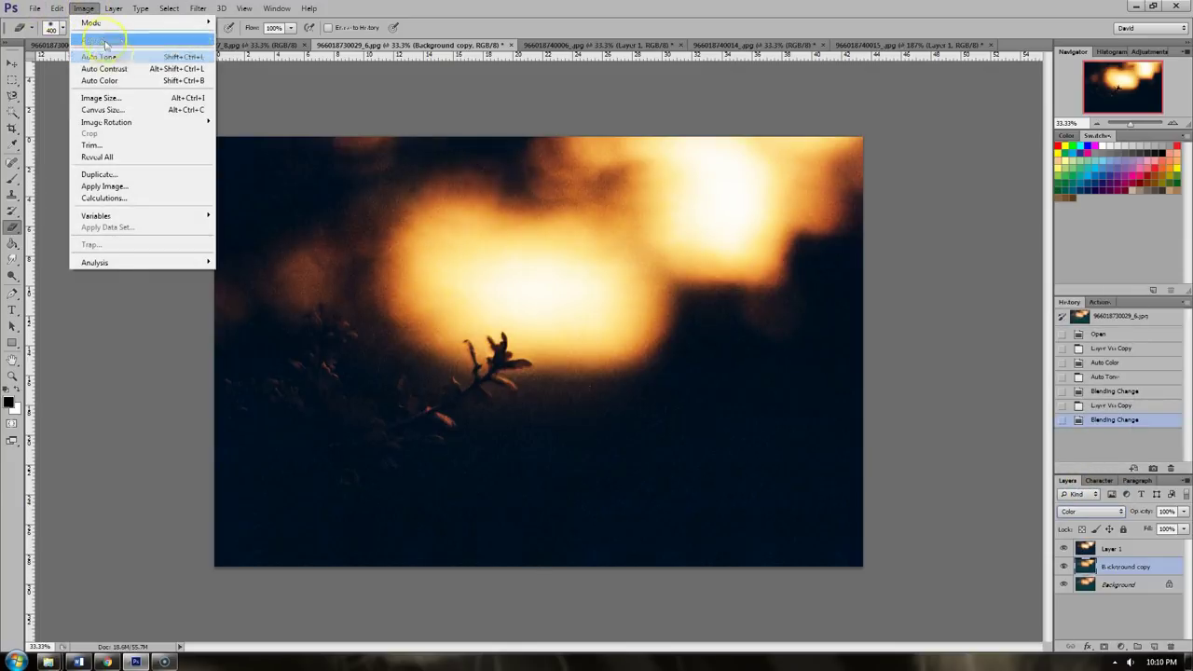
mouse_move(130, 42)
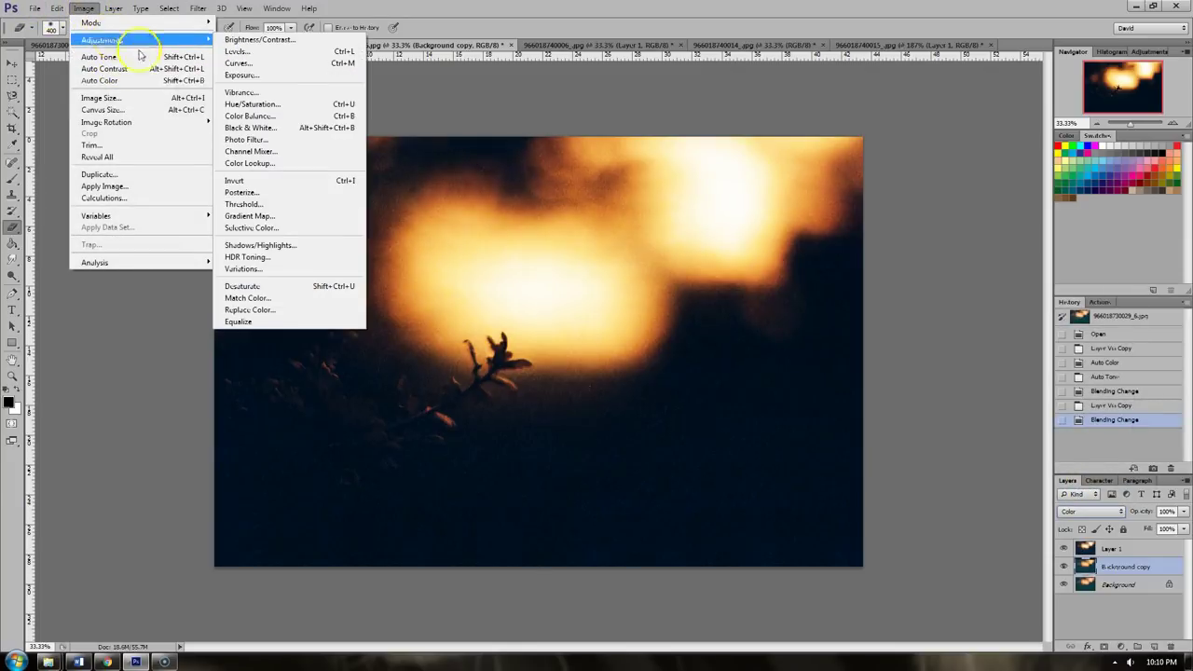
left_click(263, 104)
left_click(535, 86)
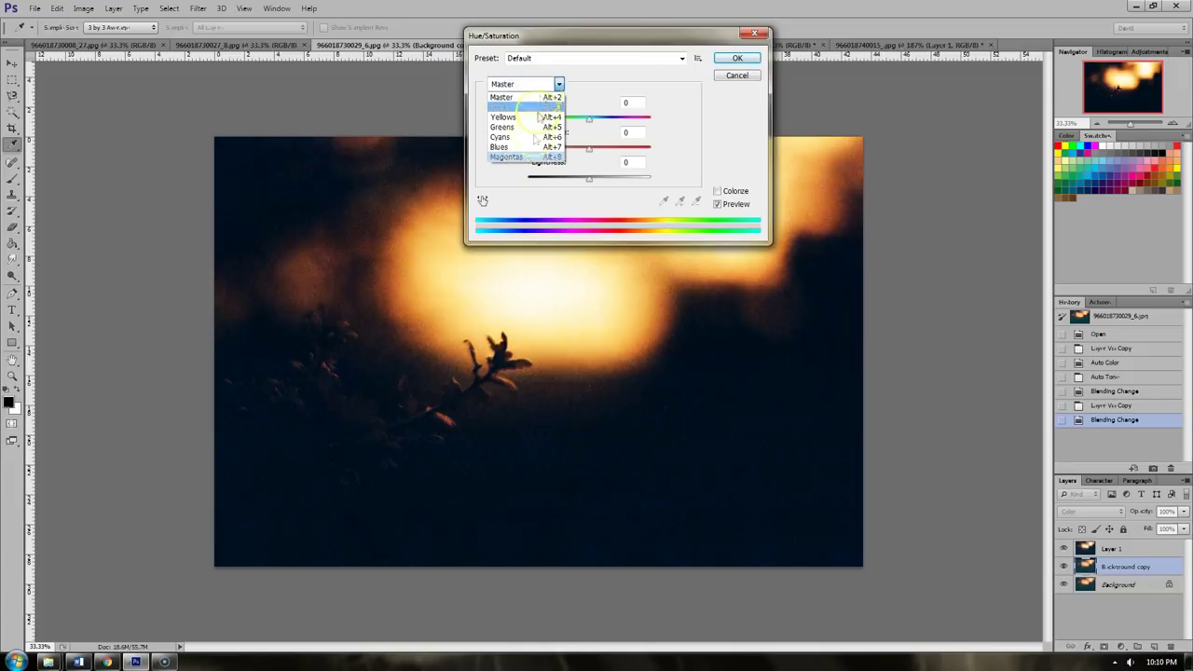
left_click(523, 144)
left_click_drag(589, 149, 493, 154)
left_click(531, 85)
left_click(527, 157)
left_click_drag(589, 149, 500, 160)
Reduce the greens' saturation, apply the Hue/Saturation adjustment, and compare the photo with the Background copy hidden and shown
left_click(518, 84)
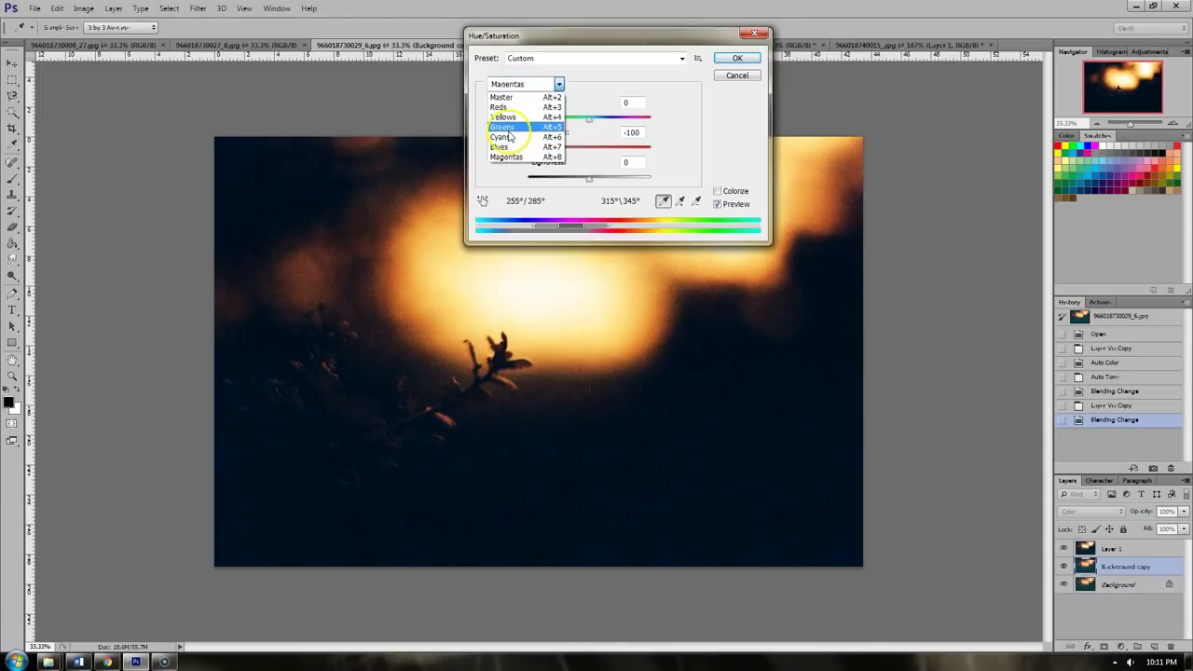
left_click(522, 130)
left_click(496, 83)
left_click(522, 122)
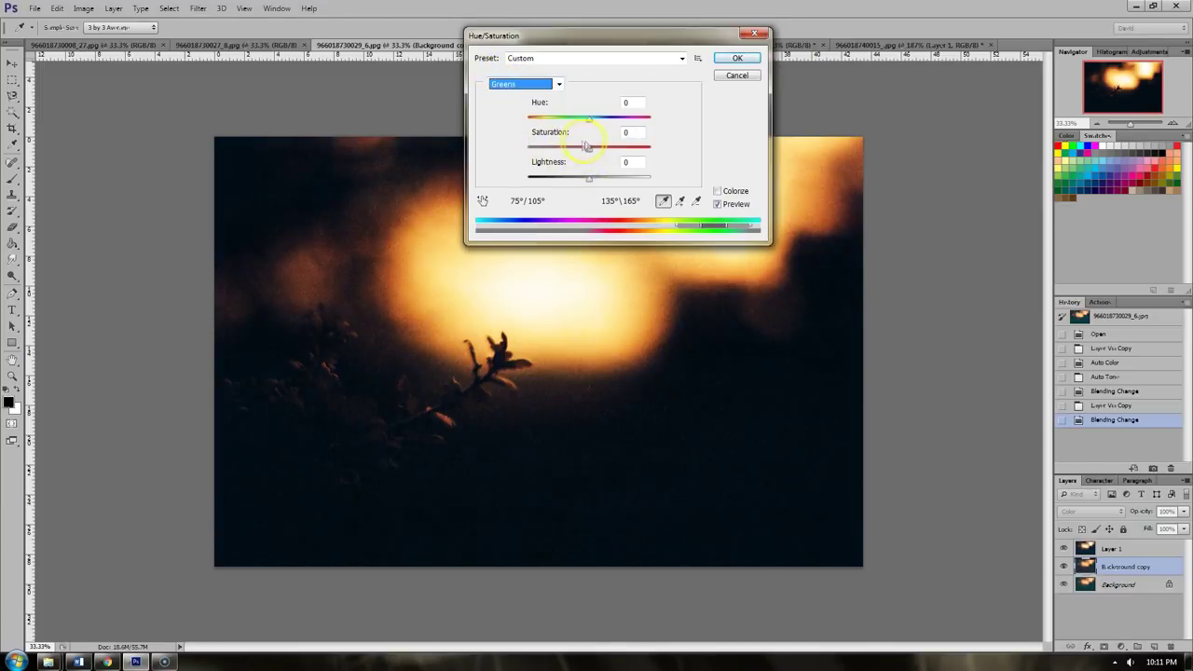
left_click_drag(583, 145, 567, 149)
left_click(738, 60)
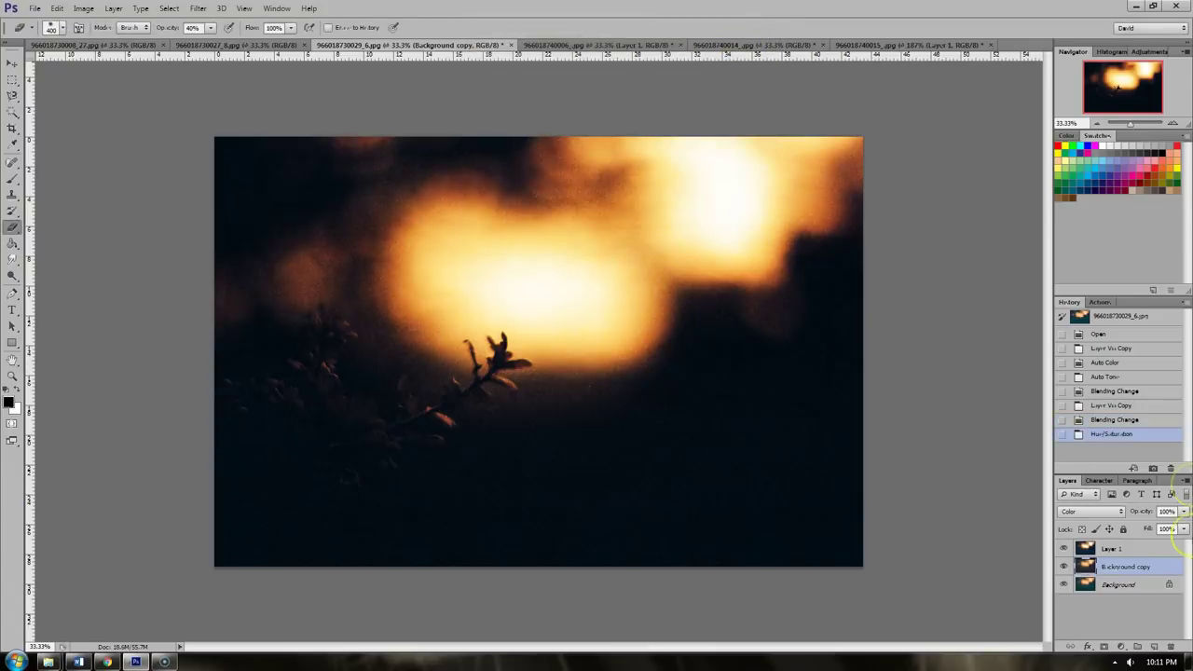
left_click(1063, 568)
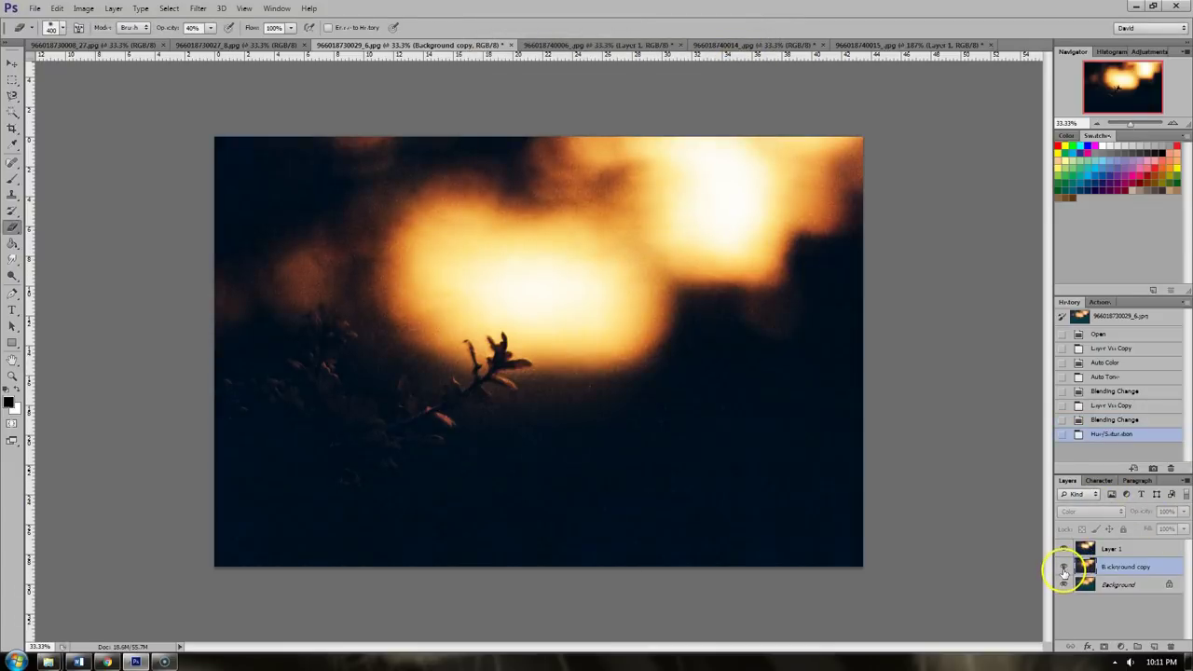
left_click(1063, 569)
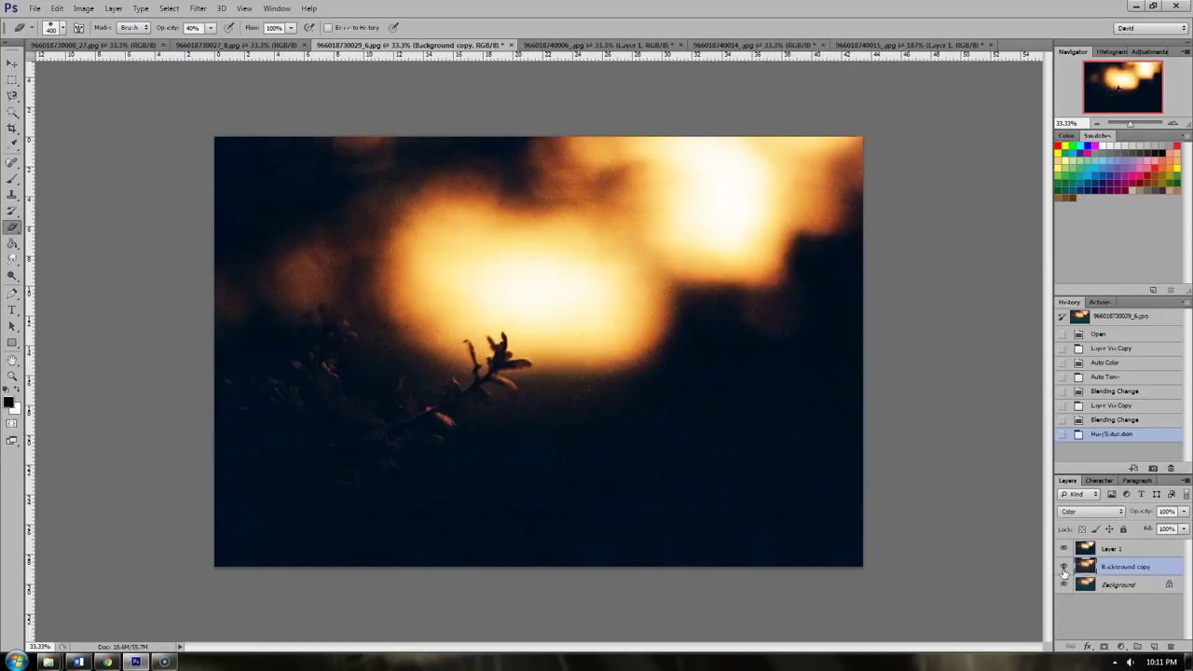
Erase Layer 1 at 40% opacity over the dark twigs and the shadows around them
left_click(1111, 549)
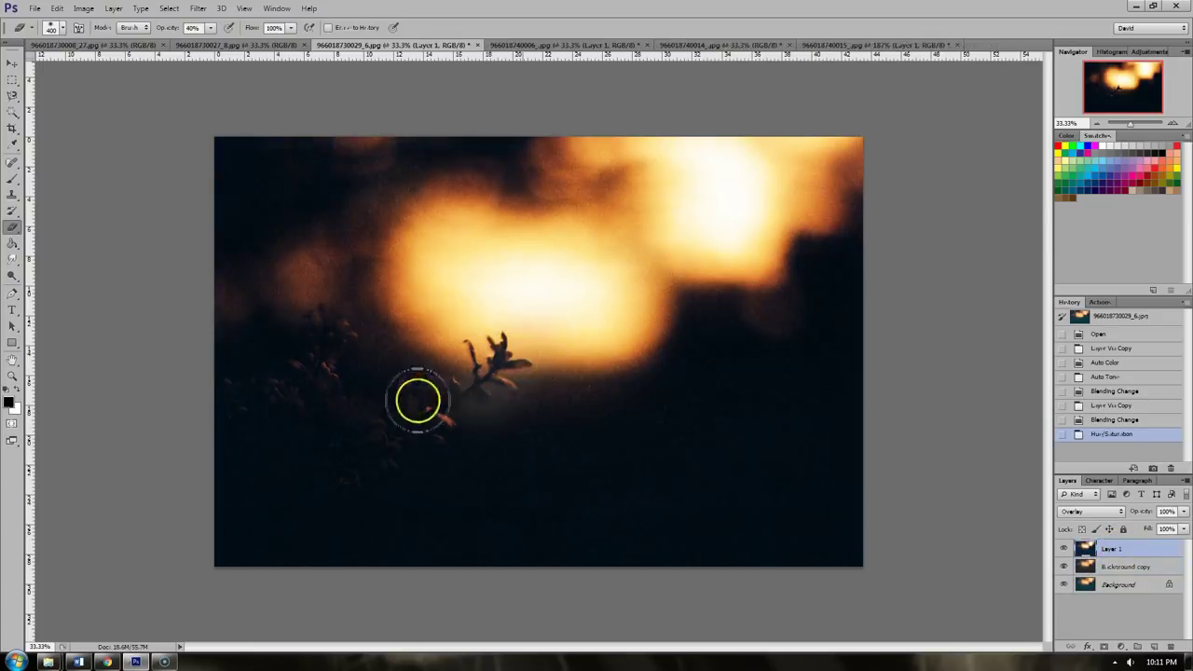
mouse_move(449, 391)
left_mouse_down()
mouse_move(319, 459)
mouse_move(393, 413)
mouse_move(243, 386)
mouse_move(368, 358)
mouse_move(315, 339)
mouse_move(238, 369)
mouse_move(284, 405)
mouse_move(210, 395)
mouse_move(334, 442)
mouse_move(495, 342)
mouse_move(436, 396)
mouse_move(575, 362)
mouse_move(641, 318)
mouse_move(671, 264)
mouse_move(546, 234)
left_mouse_up()
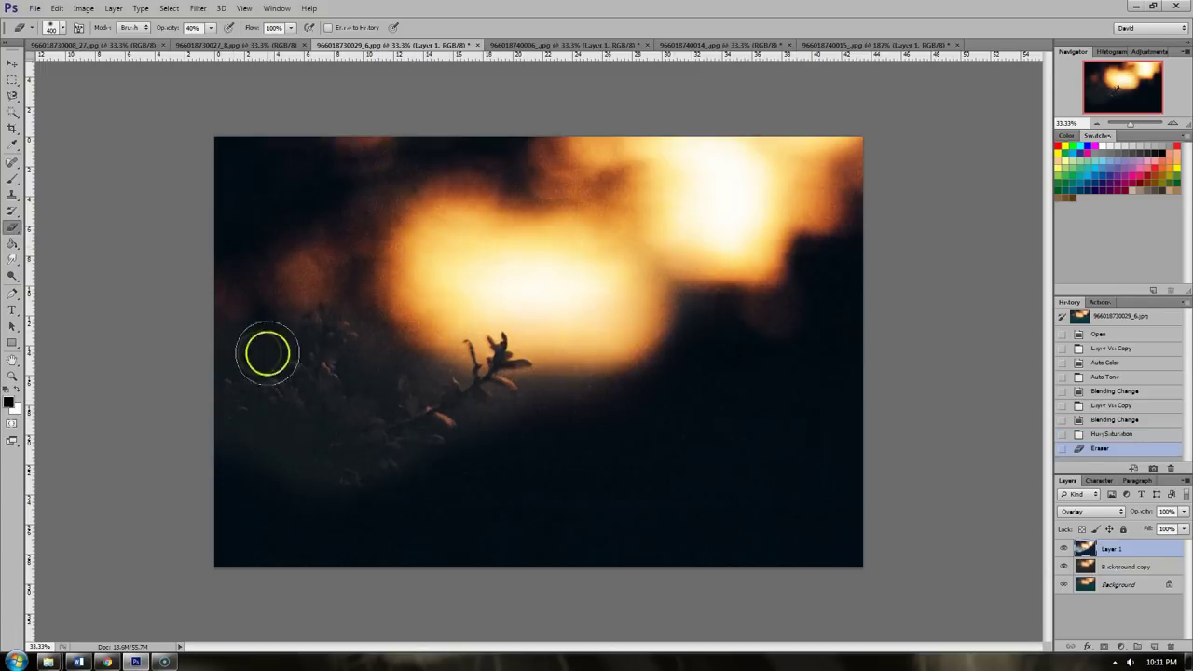
mouse_move(332, 284)
left_mouse_down()
mouse_move(218, 338)
mouse_move(370, 379)
mouse_move(181, 447)
mouse_move(273, 446)
left_mouse_up()
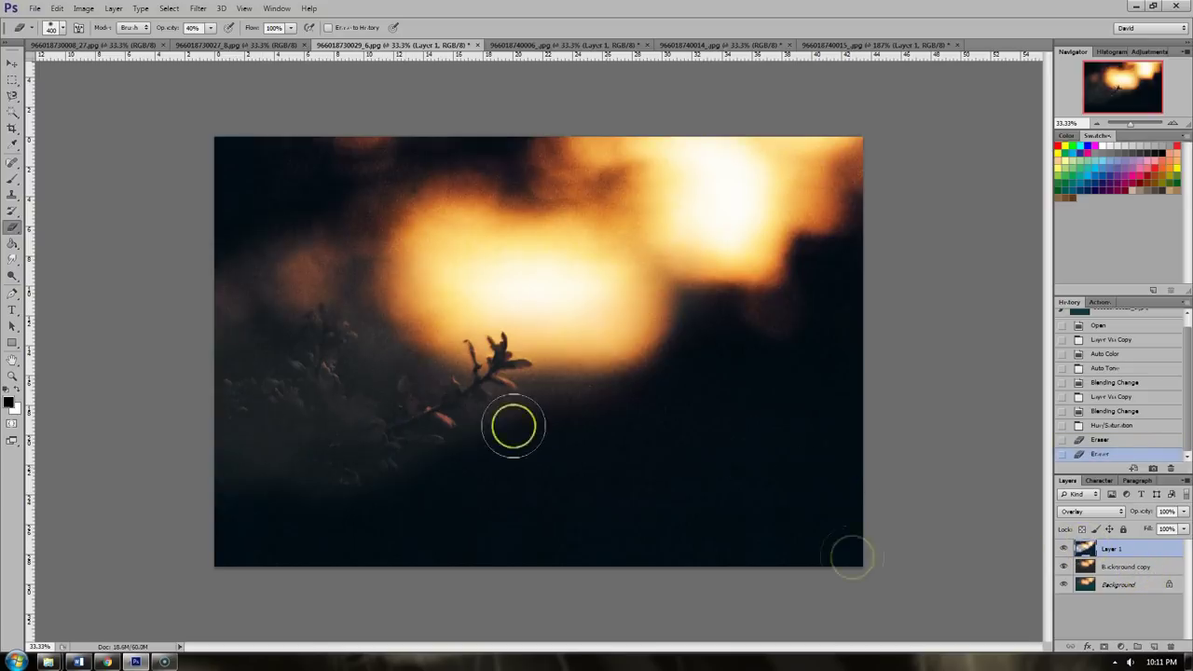
Set the Brush size to 450 px and paint black on Layer 1 over the dark lower area and the upper-left shadows
left_click(1137, 566)
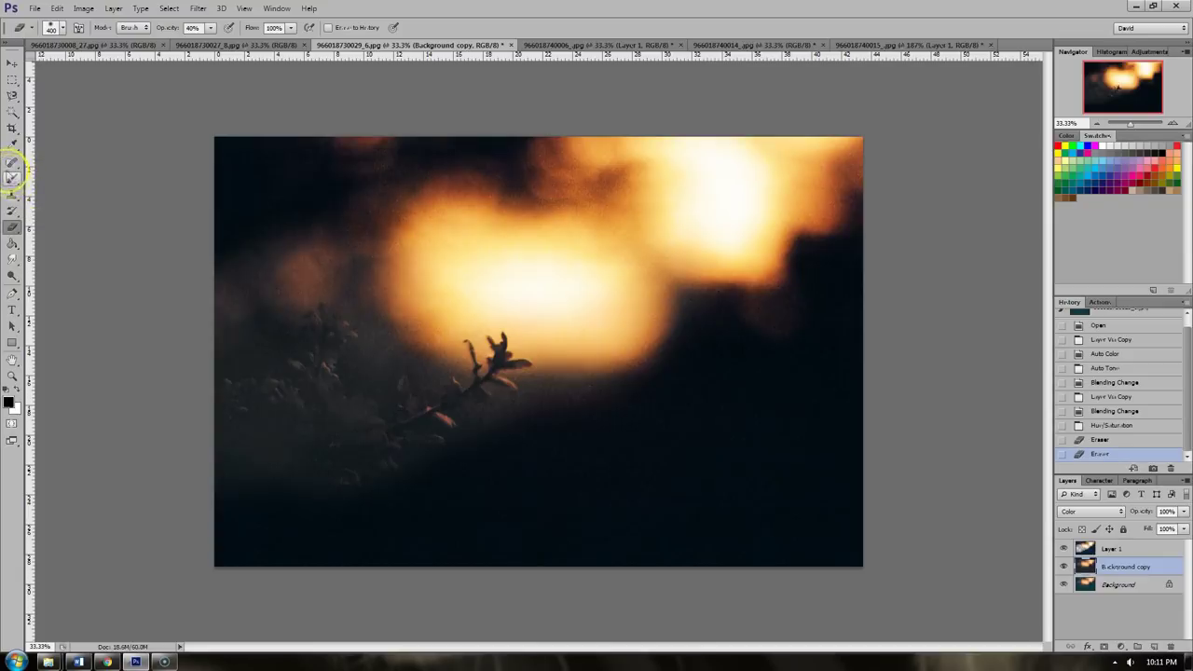
left_click(12, 178)
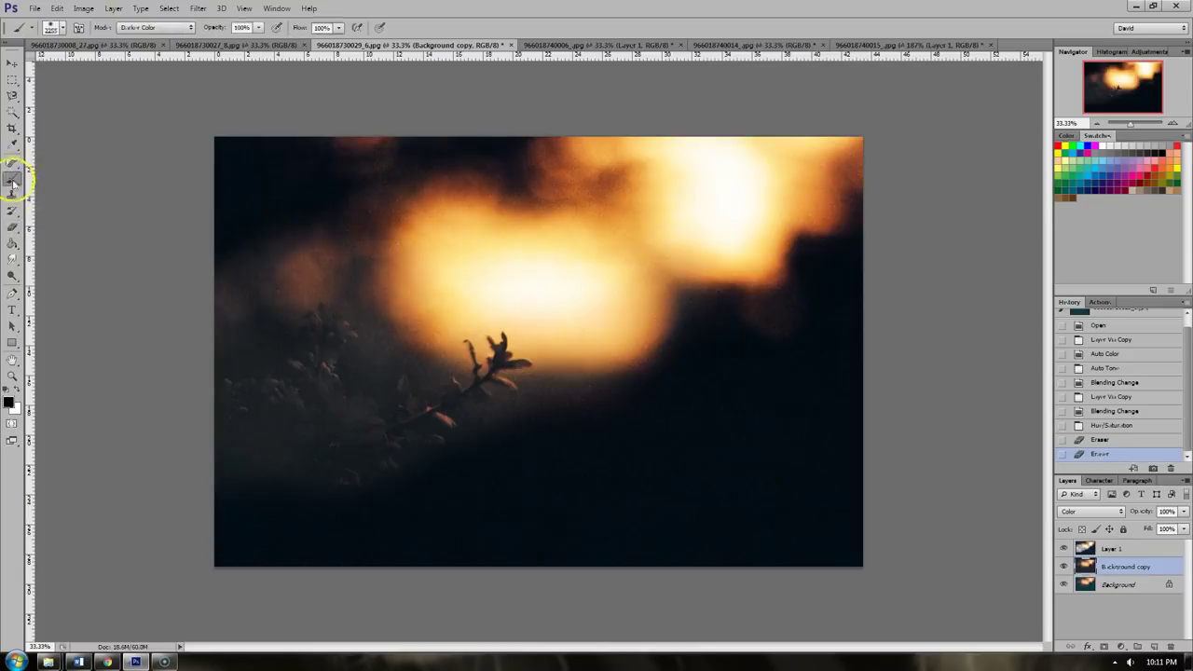
left_click(54, 25)
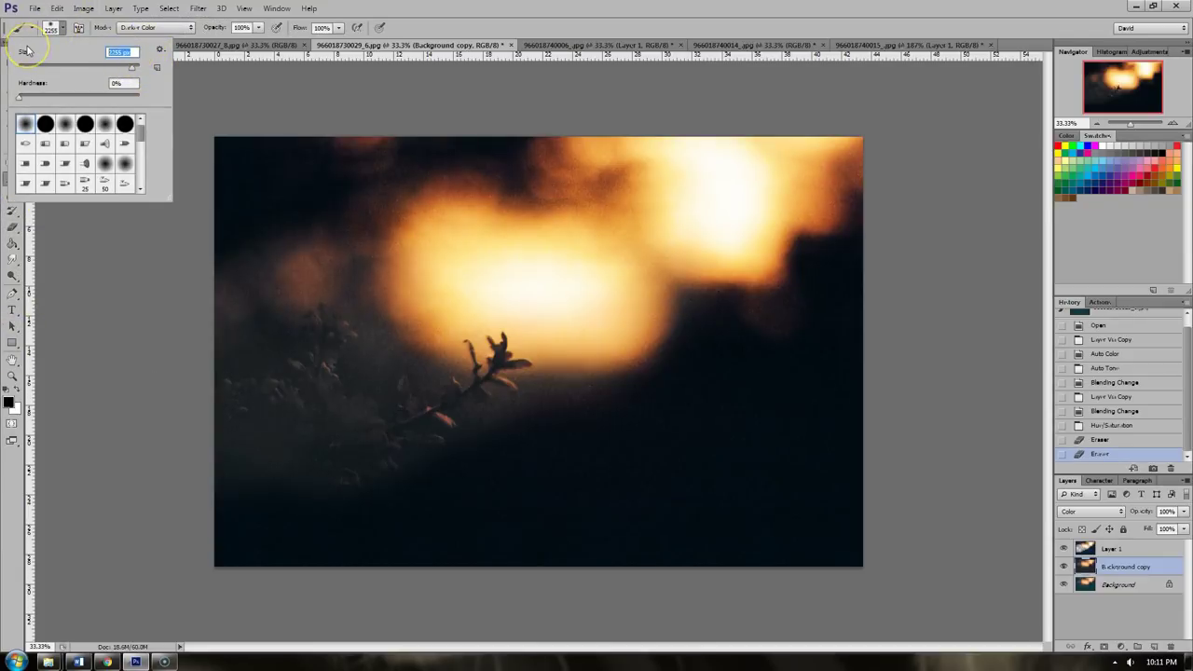
type("450")
key("Return")
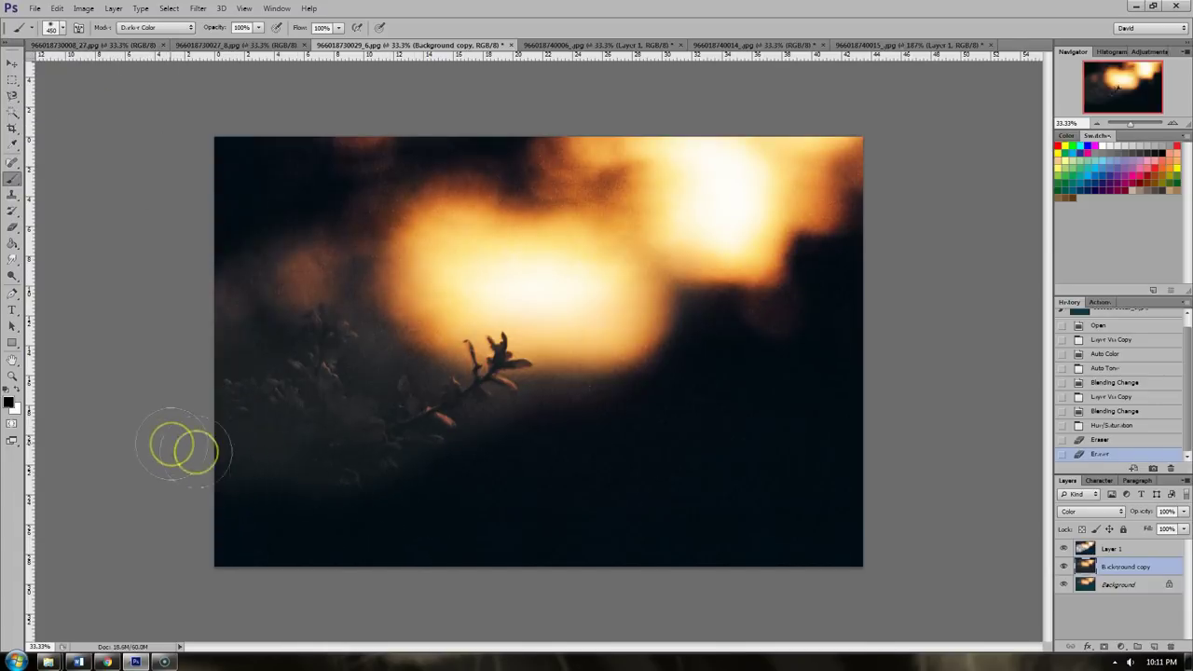
left_click(1111, 549)
mouse_move(438, 541)
left_mouse_down()
mouse_move(370, 541)
mouse_move(186, 472)
mouse_move(341, 549)
mouse_move(437, 543)
mouse_move(501, 472)
mouse_move(455, 519)
mouse_move(434, 568)
mouse_move(923, 527)
mouse_move(502, 574)
mouse_move(596, 530)
mouse_move(698, 445)
mouse_move(732, 352)
mouse_move(844, 386)
mouse_move(825, 405)
mouse_move(857, 280)
mouse_move(630, 556)
mouse_move(192, 559)
mouse_move(176, 295)
left_mouse_up()
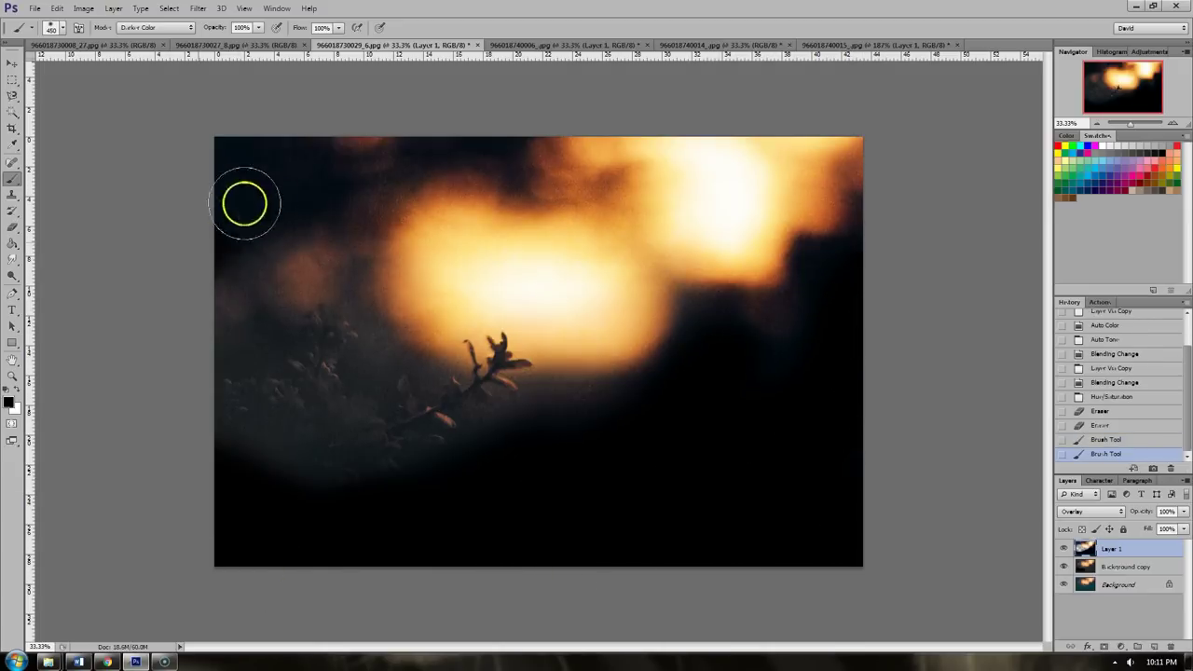
mouse_move(198, 159)
left_mouse_down()
mouse_move(394, 178)
mouse_move(441, 128)
left_mouse_up()
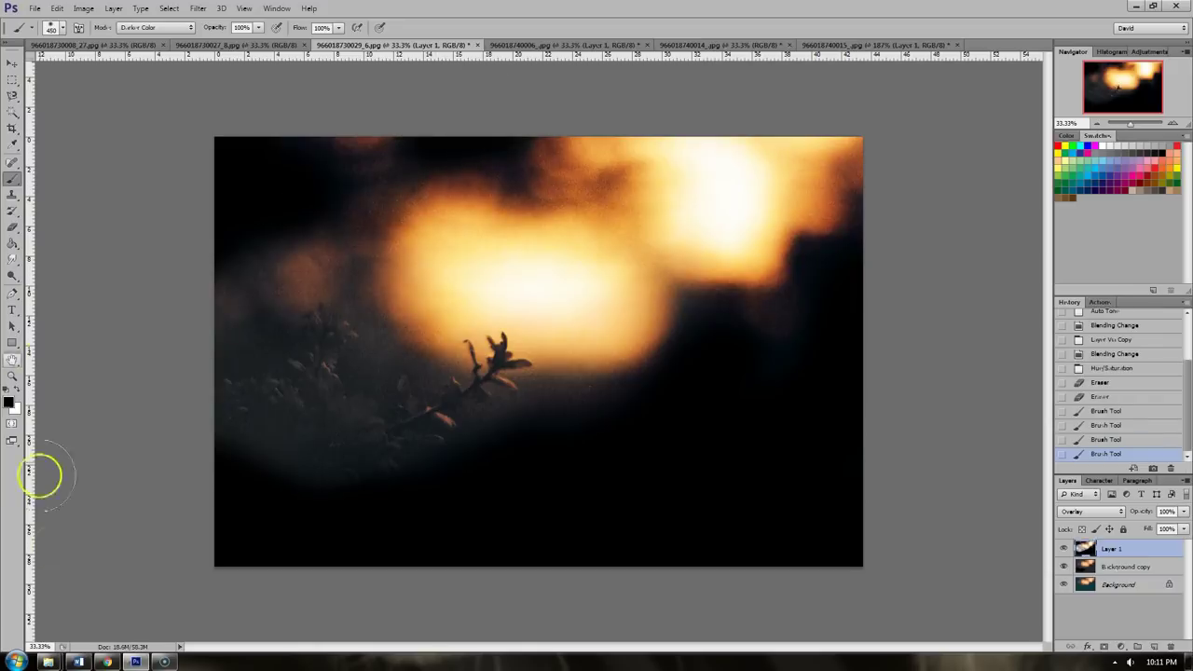
Set the Brush opacity to 30% and paint black on Layer 1 along the edge below the twigs
left_click(244, 27)
type("30")
key("Return")
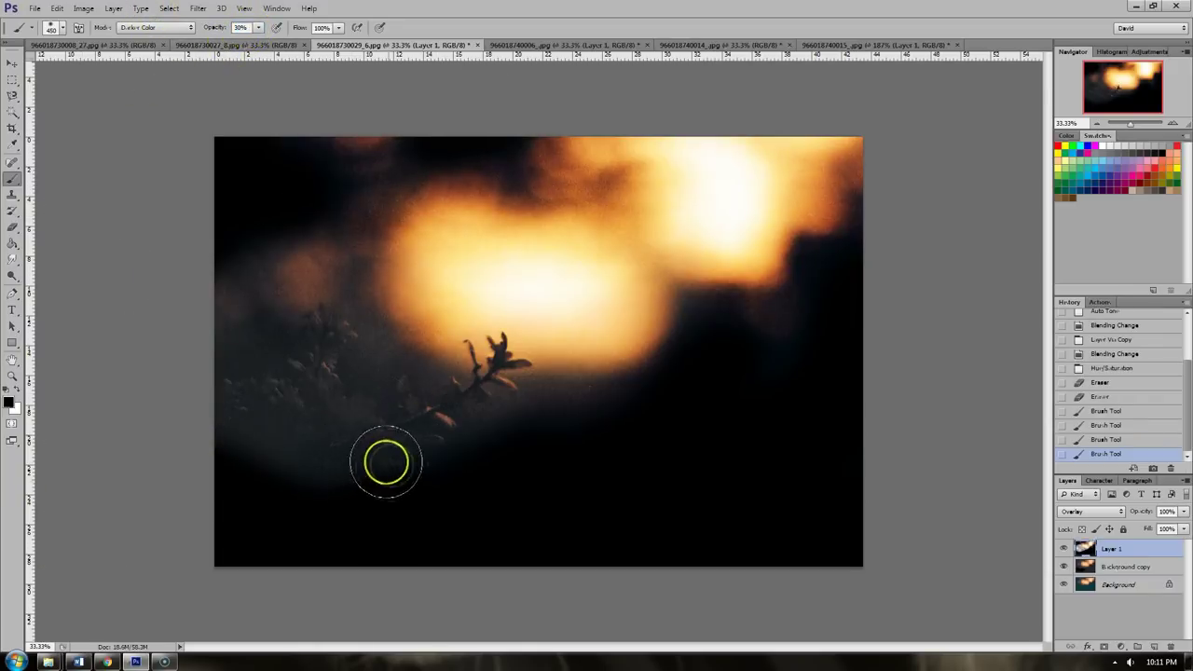
mouse_move(203, 435)
left_mouse_down()
mouse_move(277, 469)
mouse_move(513, 407)
mouse_move(503, 410)
left_mouse_up()
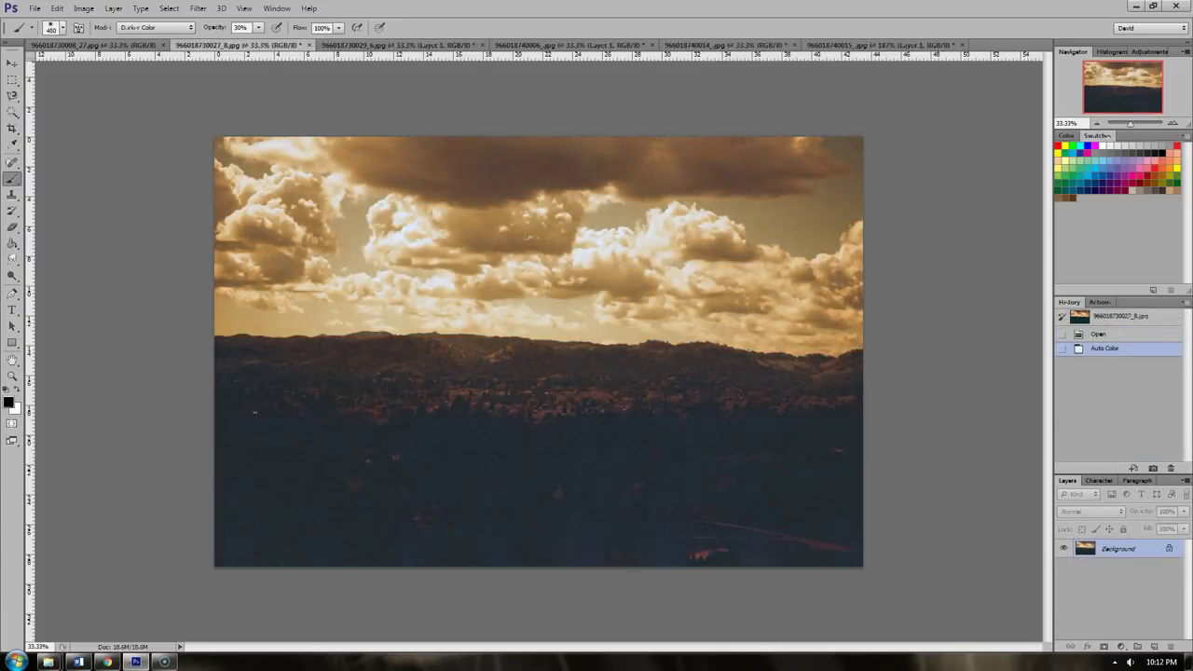
key("ctrl+shift+l")
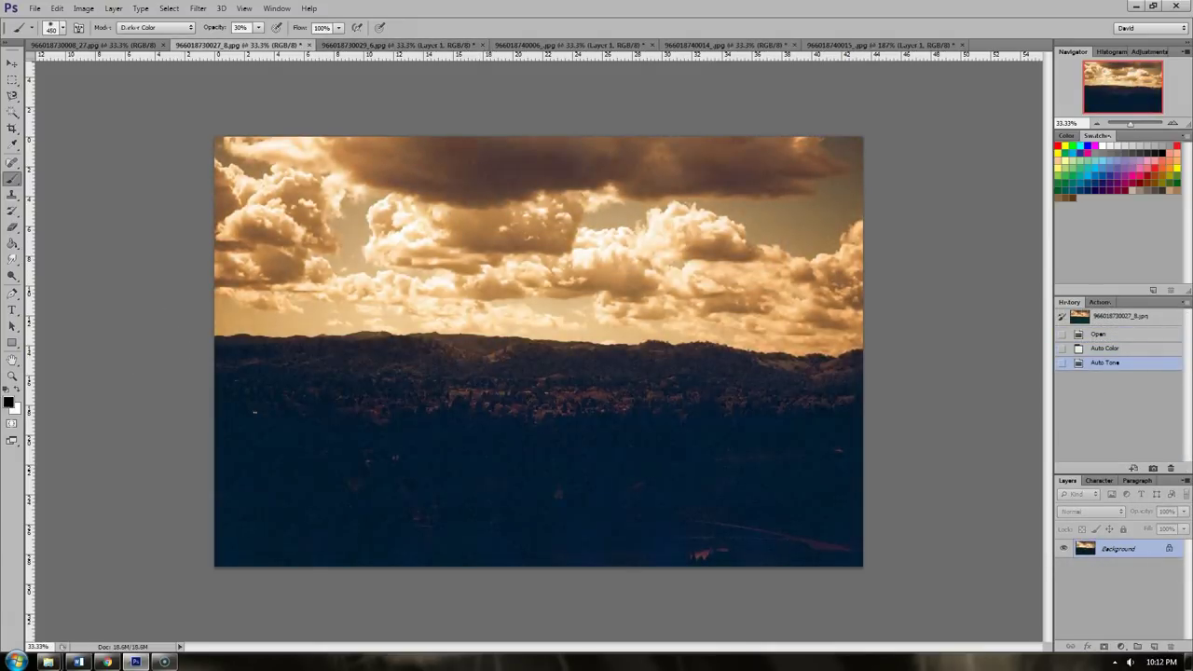
key("ctrl+z")
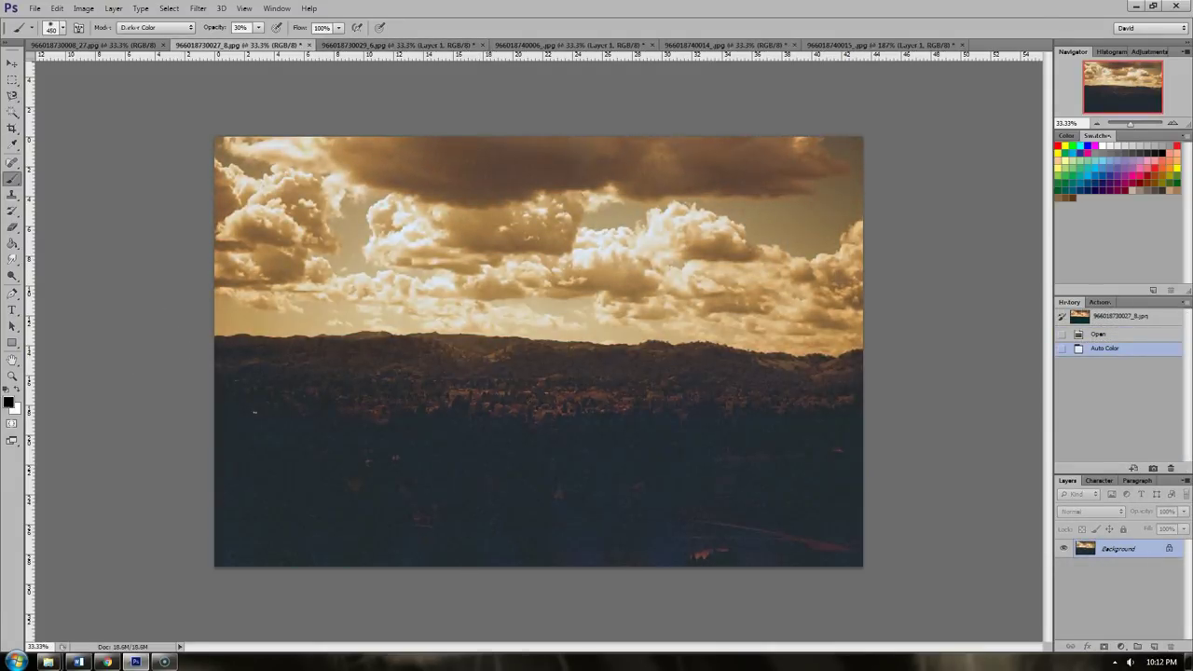
key("ctrl+shift+l")
key("ctrl+z")
key("ctrl+z")
key("ctrl+z")
key("ctrl+z")
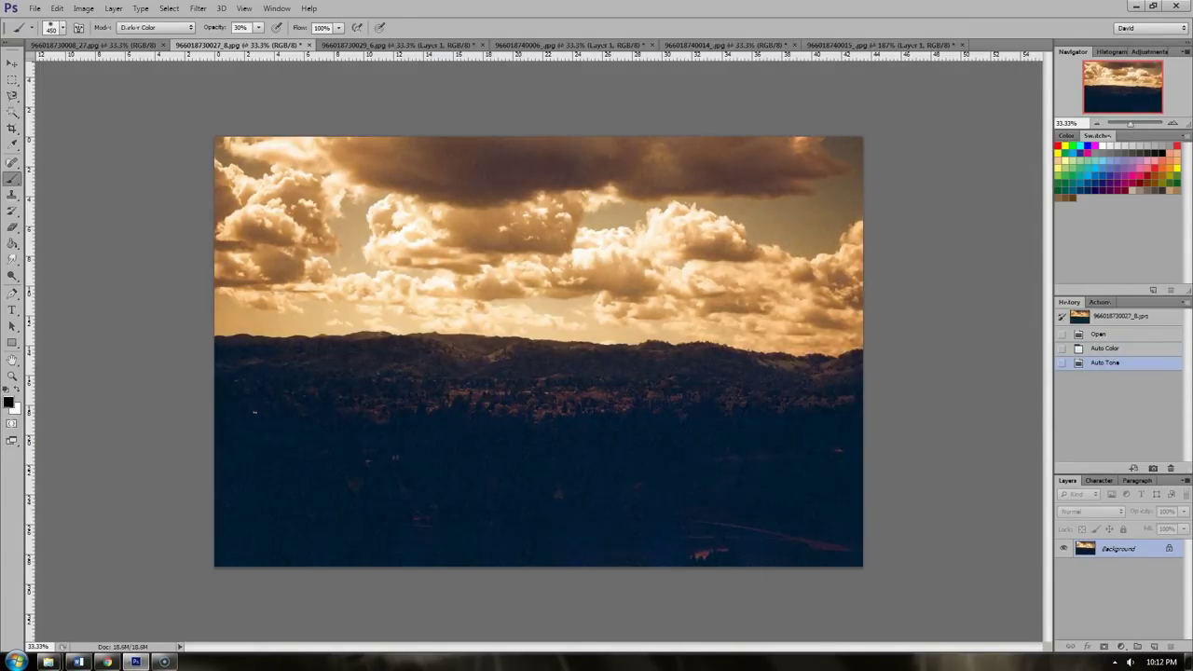
Duplicate the Background layer and set the copy's blend mode to Color
key("ctrl+j")
left_click(1086, 512)
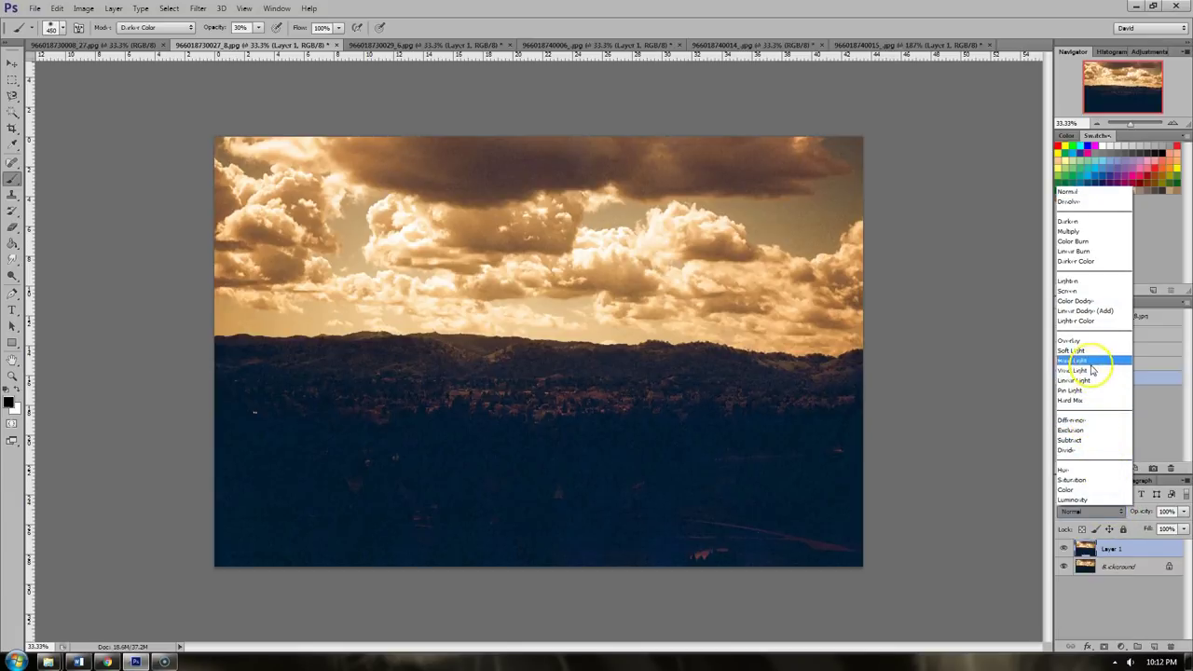
left_click(1072, 490)
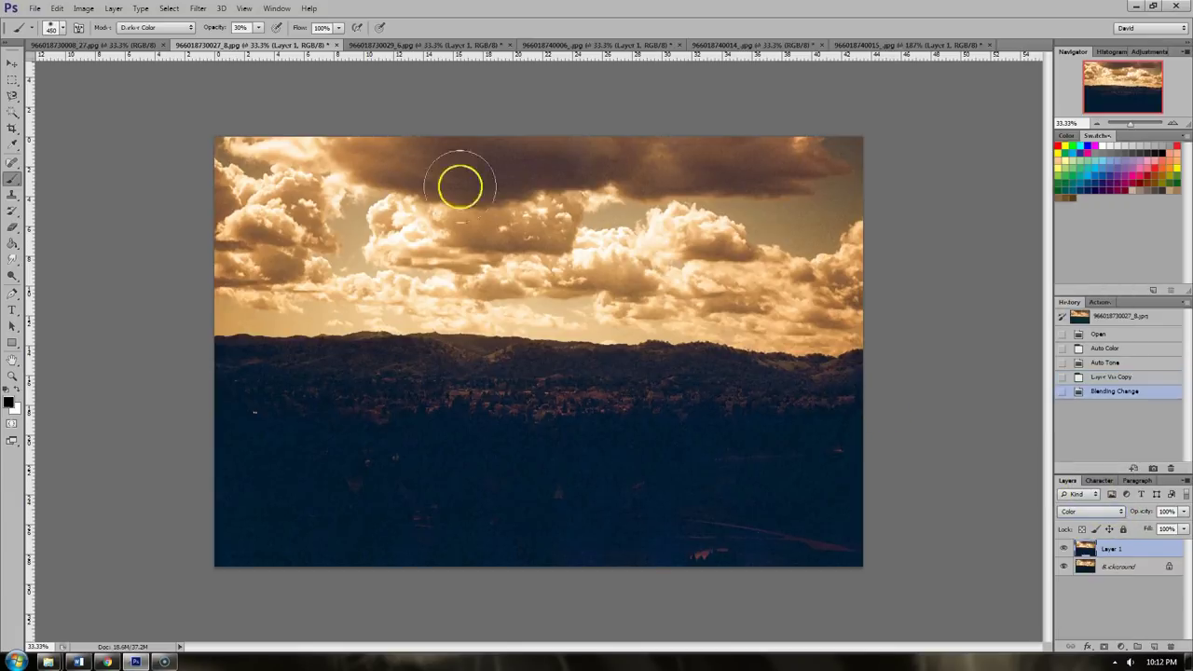
Open Hue/Saturation for Layer 1, try a master saturation of -100 and reset it to 0
left_click(85, 8)
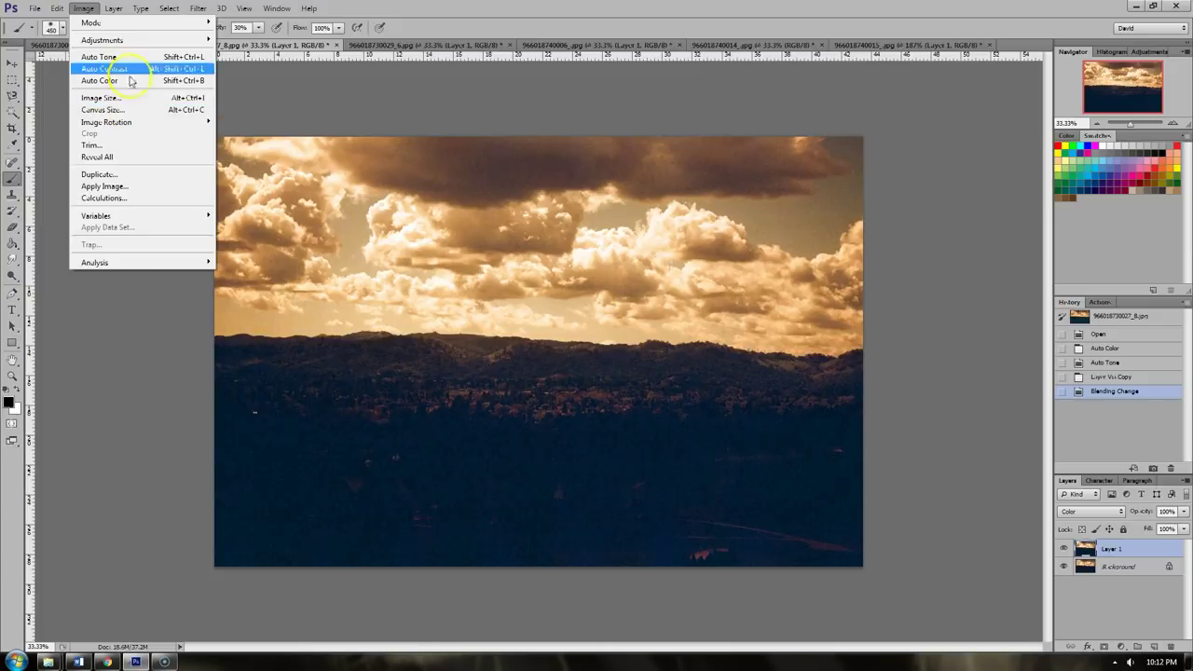
mouse_move(121, 41)
left_click(270, 104)
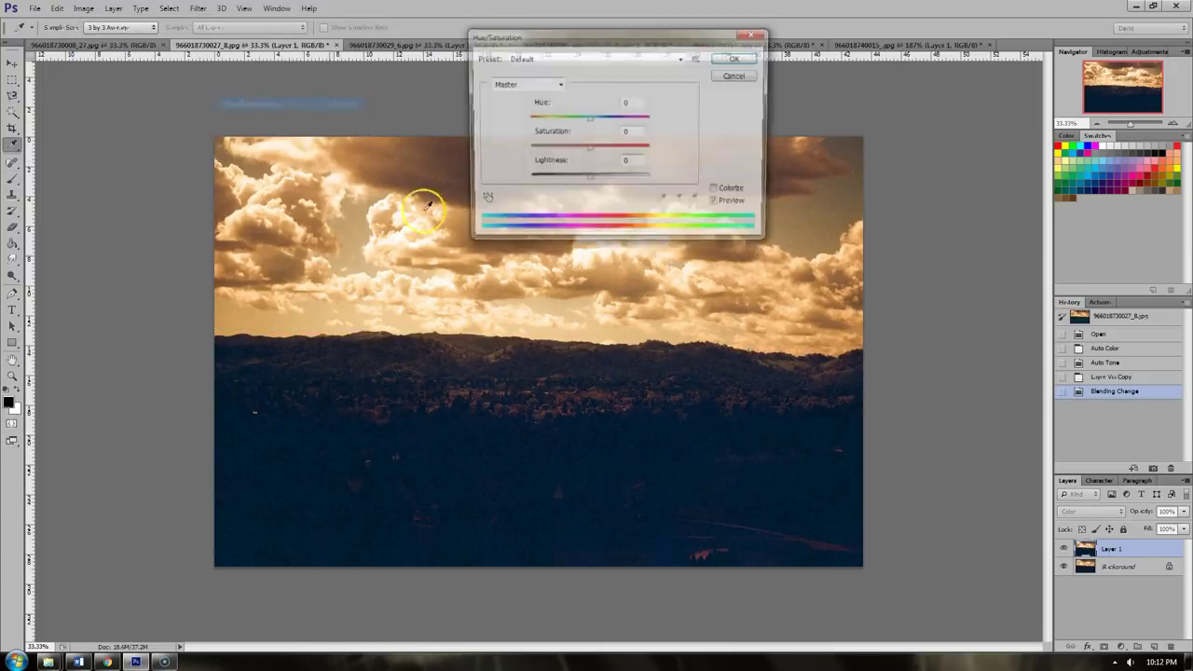
left_click_drag(587, 155, 528, 158)
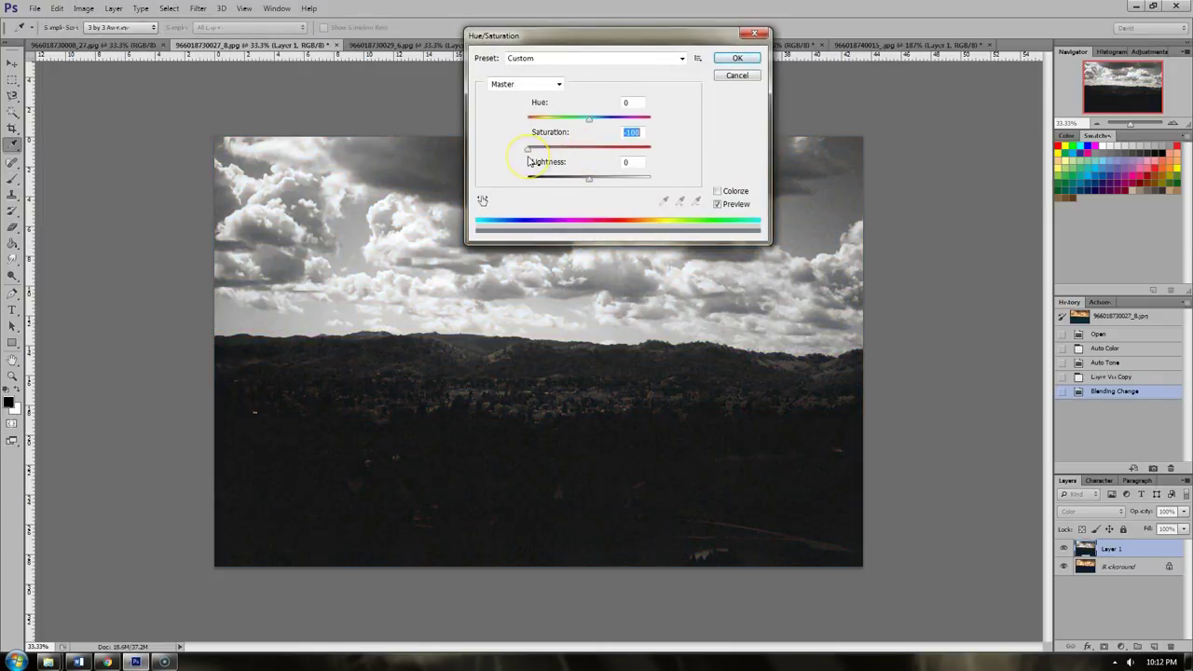
type("0")
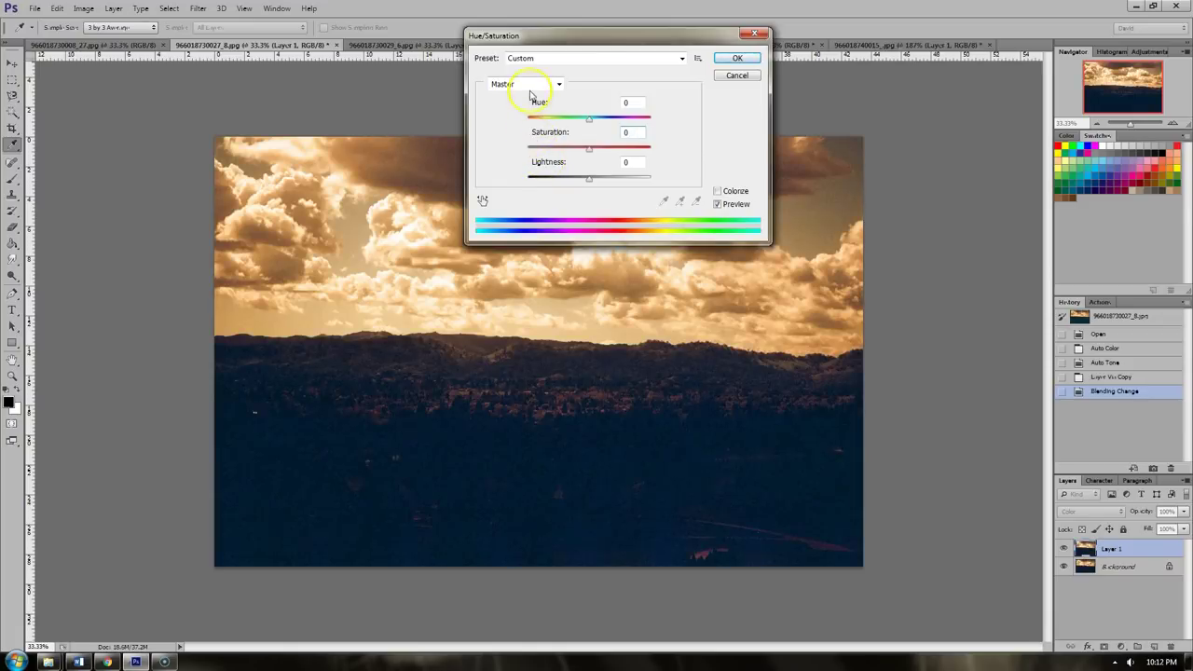
Lower the greens' saturation to about -61 and try the cyans' saturation at +100
left_click(530, 90)
left_click(520, 141)
left_click_drag(588, 147, 551, 147)
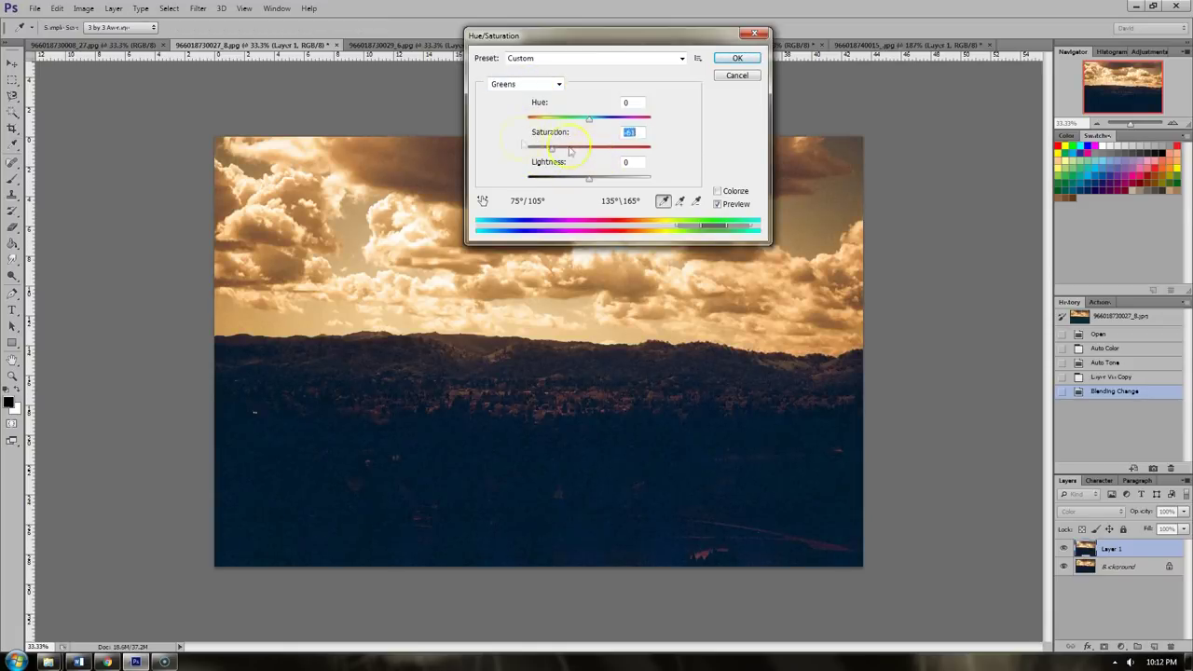
left_click(526, 86)
left_click(533, 139)
left_click_drag(589, 149, 612, 151)
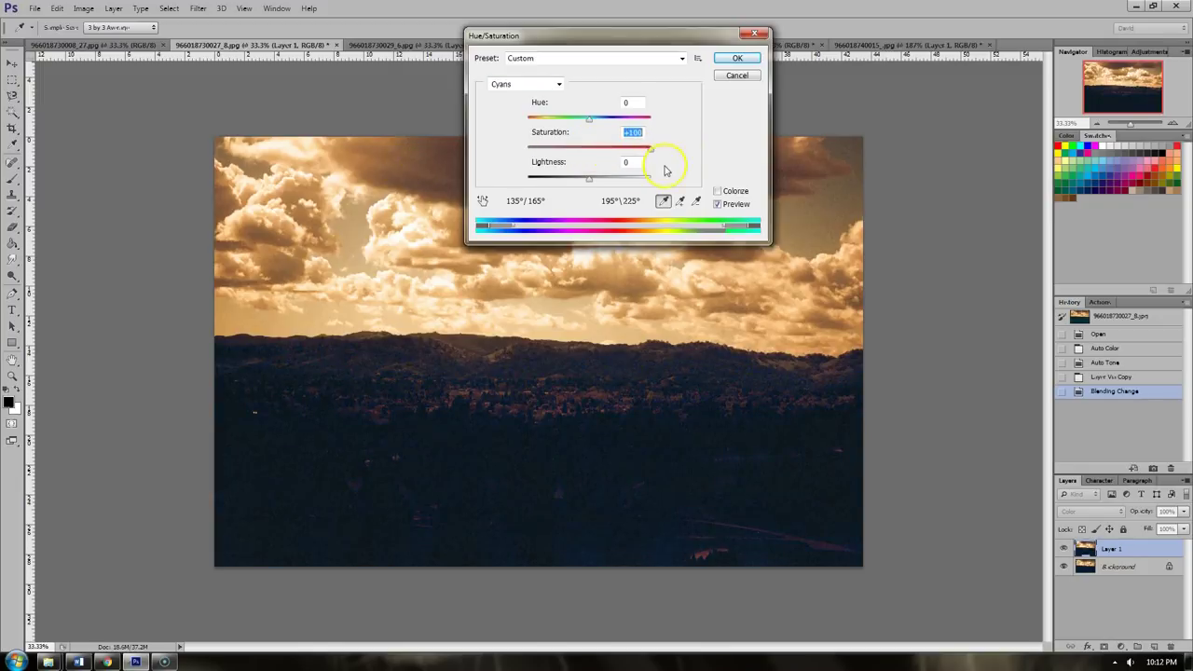
Fully desaturate the blue tones of the dark land and set the magentas' saturation to -100
left_click(531, 84)
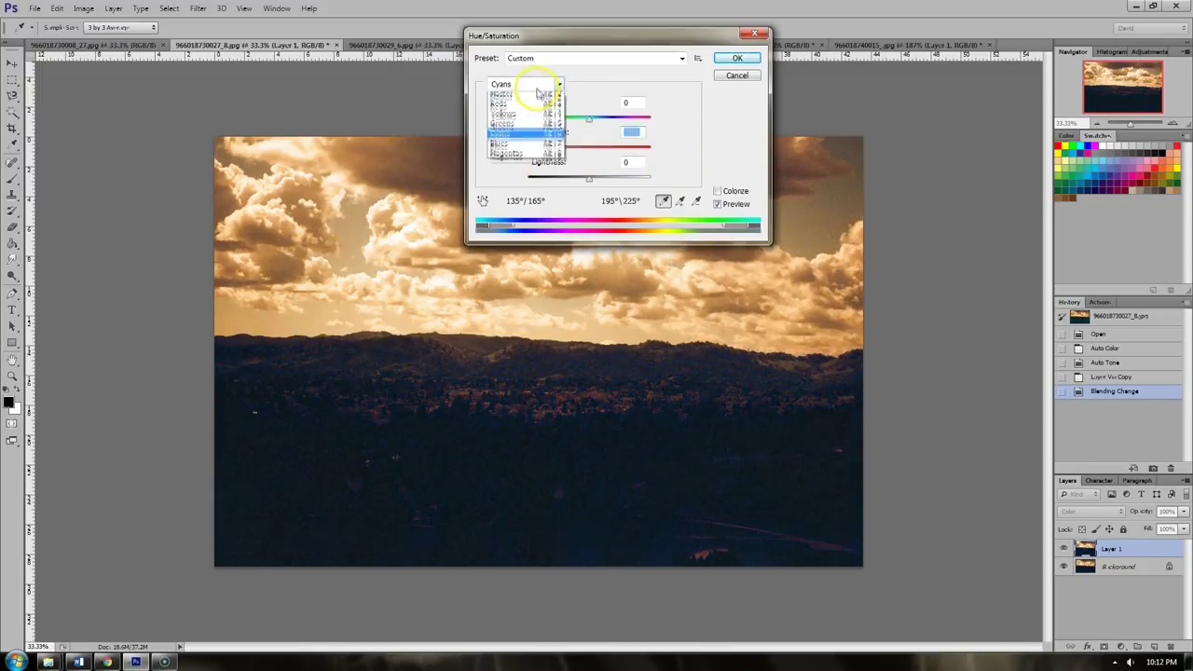
left_click_drag(591, 149, 492, 182)
left_click(555, 86)
left_click(522, 159)
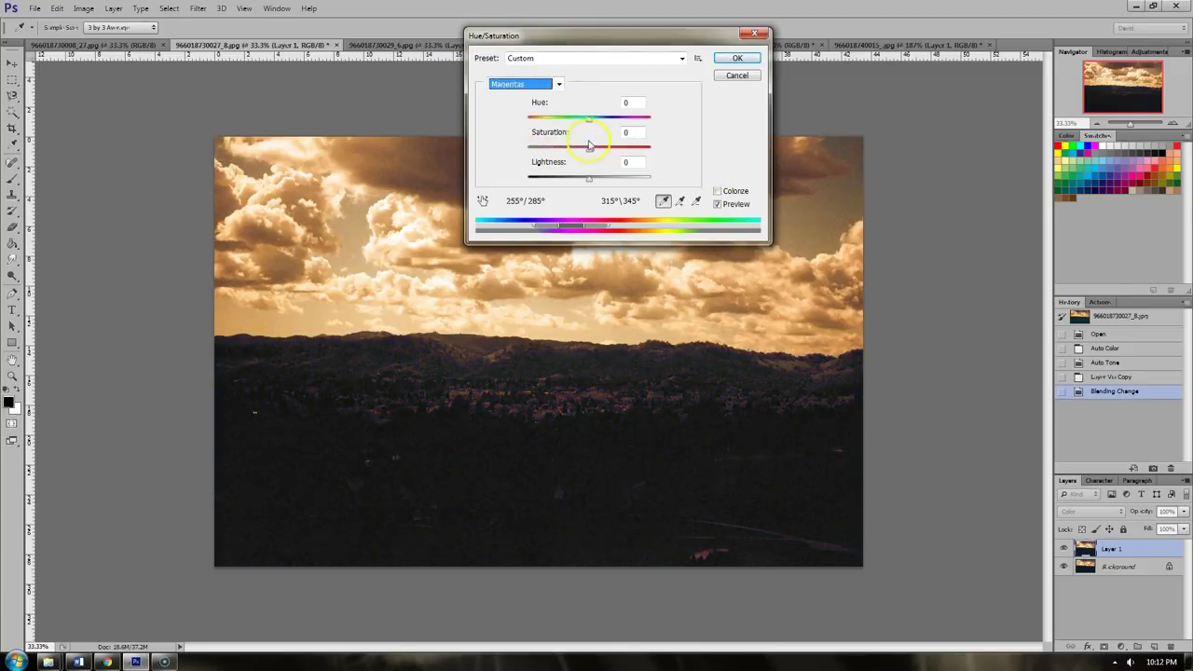
left_click_drag(589, 151, 448, 165)
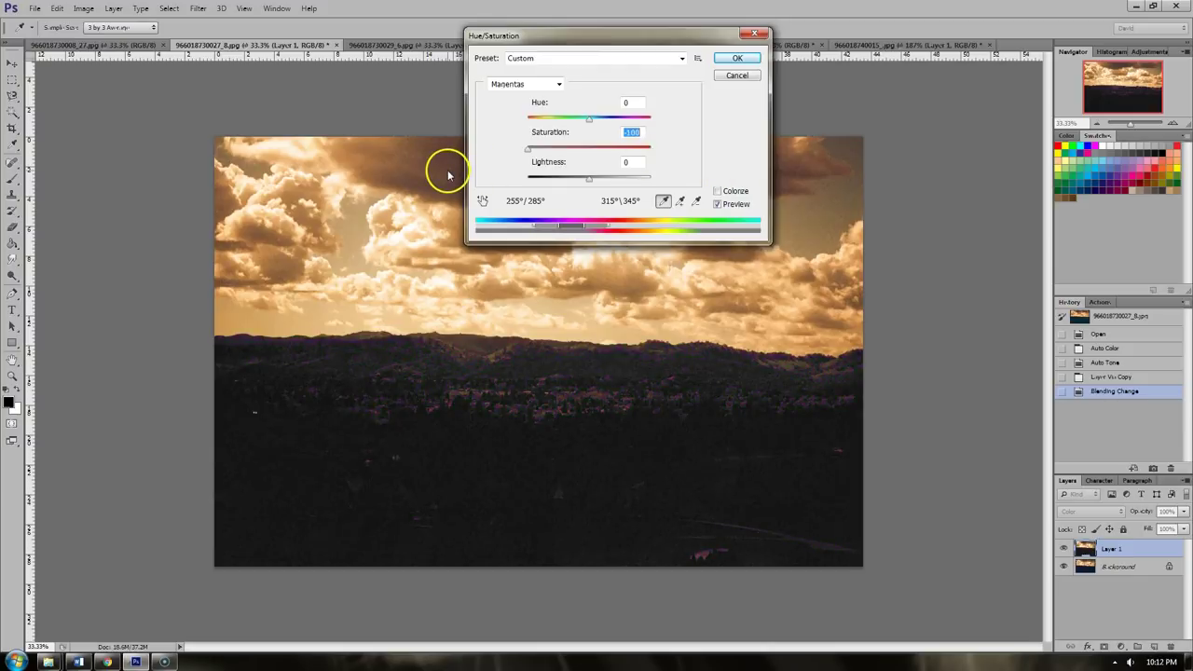
Set the greens' saturation to -100, apply the Hue/Saturation adjustment, and compare the photo with Layer 1 hidden and shown
left_click(524, 85)
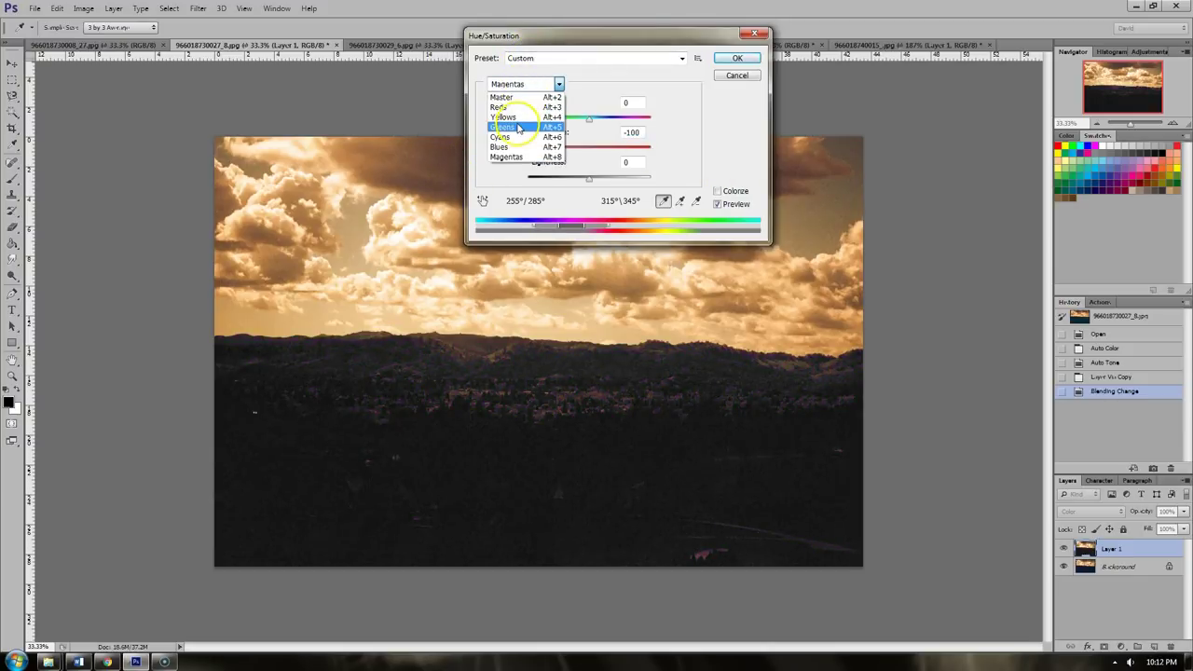
left_click(511, 127)
left_click_drag(534, 155, 401, 165)
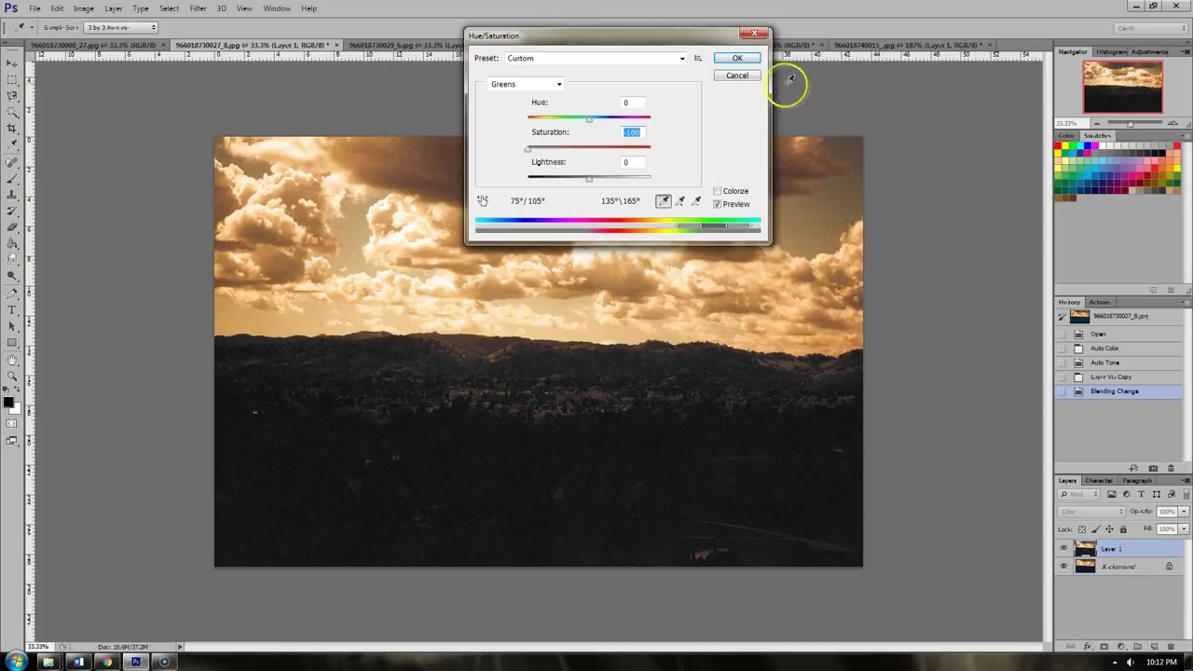
left_click(735, 61)
left_click(1064, 549)
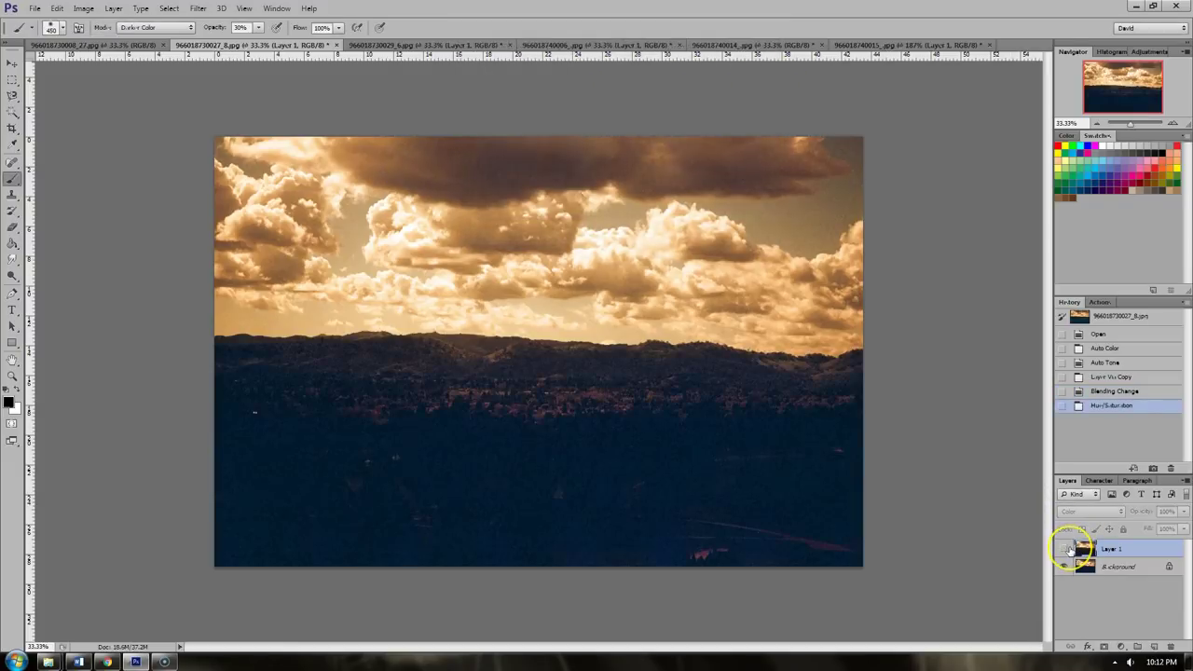
left_click(1067, 548)
left_click(1067, 548)
left_click(1067, 548)
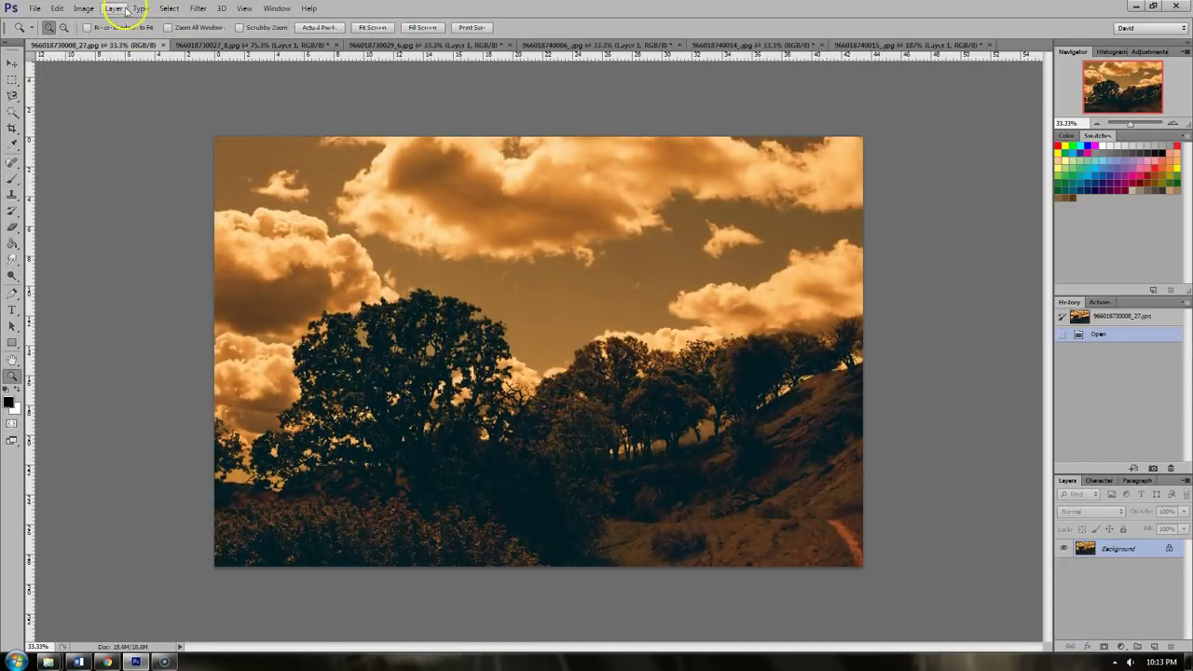
Open the Hue/Saturation adjustment for the photo's Background layer with the trees shown closer up
left_click(83, 8)
left_click(133, 377)
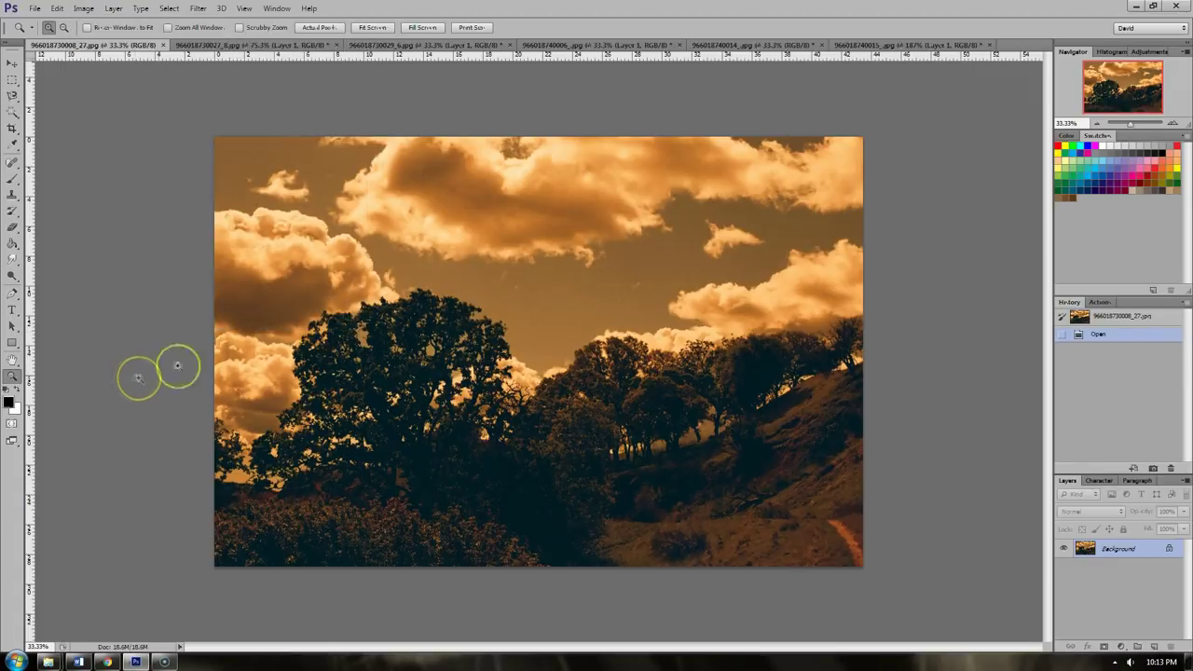
left_click(678, 615)
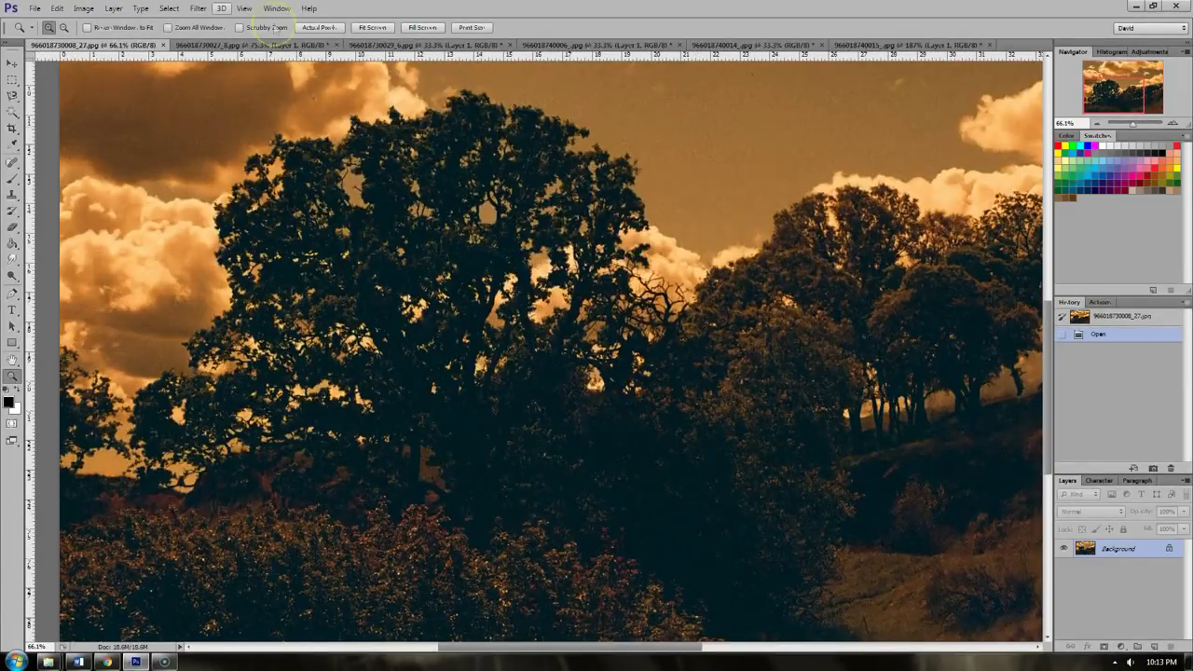
left_click(83, 9)
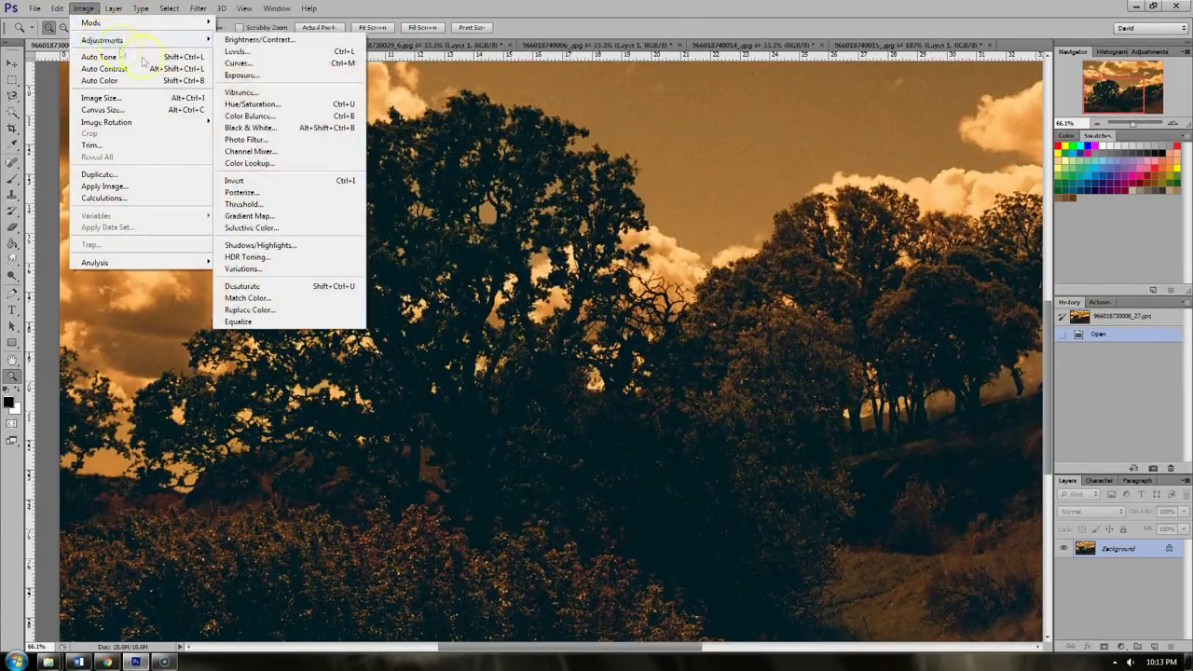
left_click(272, 107)
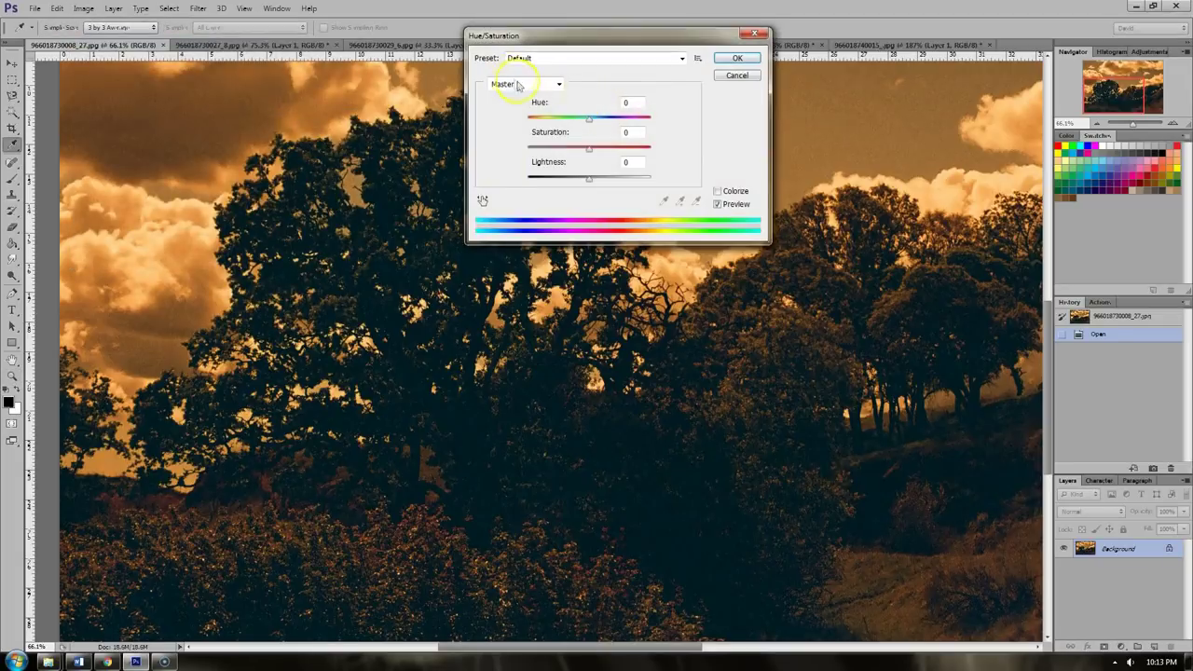
Try raising and lowering the greens' saturation, and set it to -100
left_click(518, 85)
left_click(520, 120)
left_click(589, 150)
left_click_drag(589, 152, 746, 175)
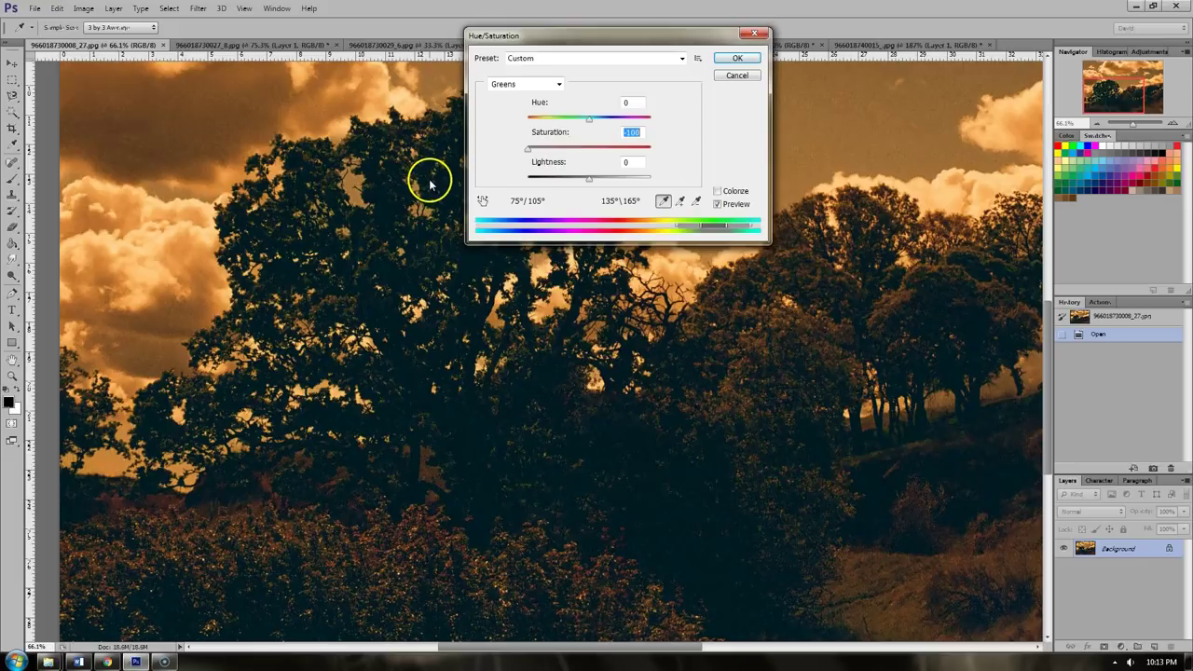
key("Down")
key("Down")
key("Down")
key("Down")
key("Down")
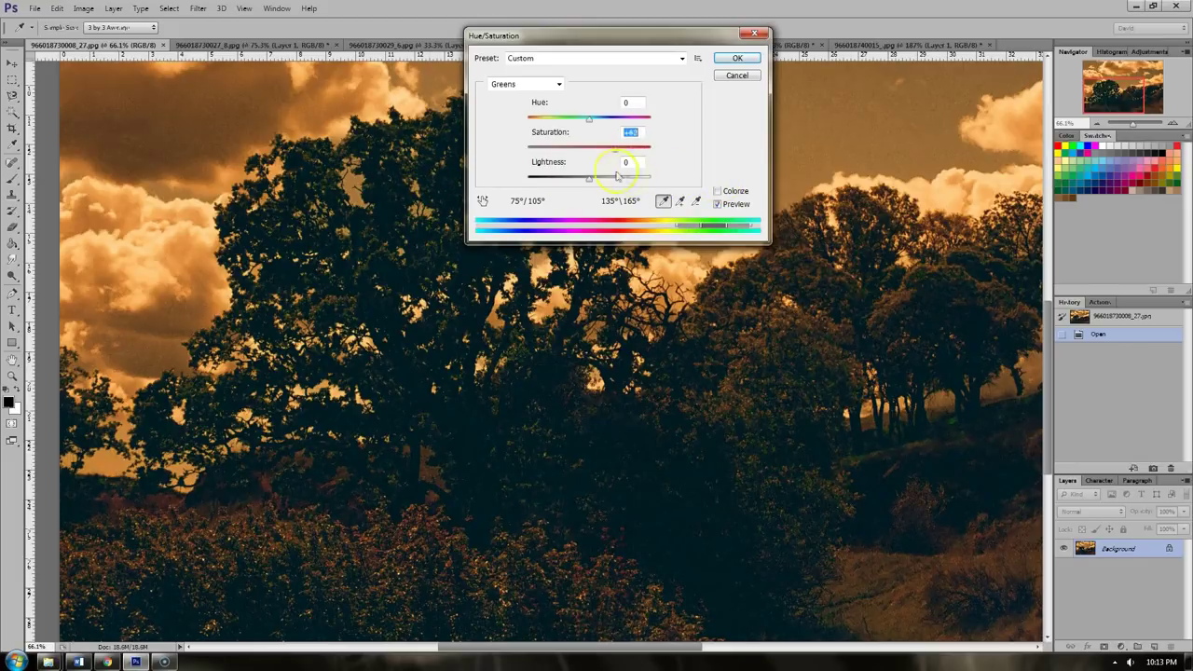
left_click_drag(601, 173, 570, 170)
left_click_drag(550, 182, 501, 172)
Set the blues' saturation to -100 and fully desaturate the cyans, trying both ranges at +100 first
left_click(537, 86)
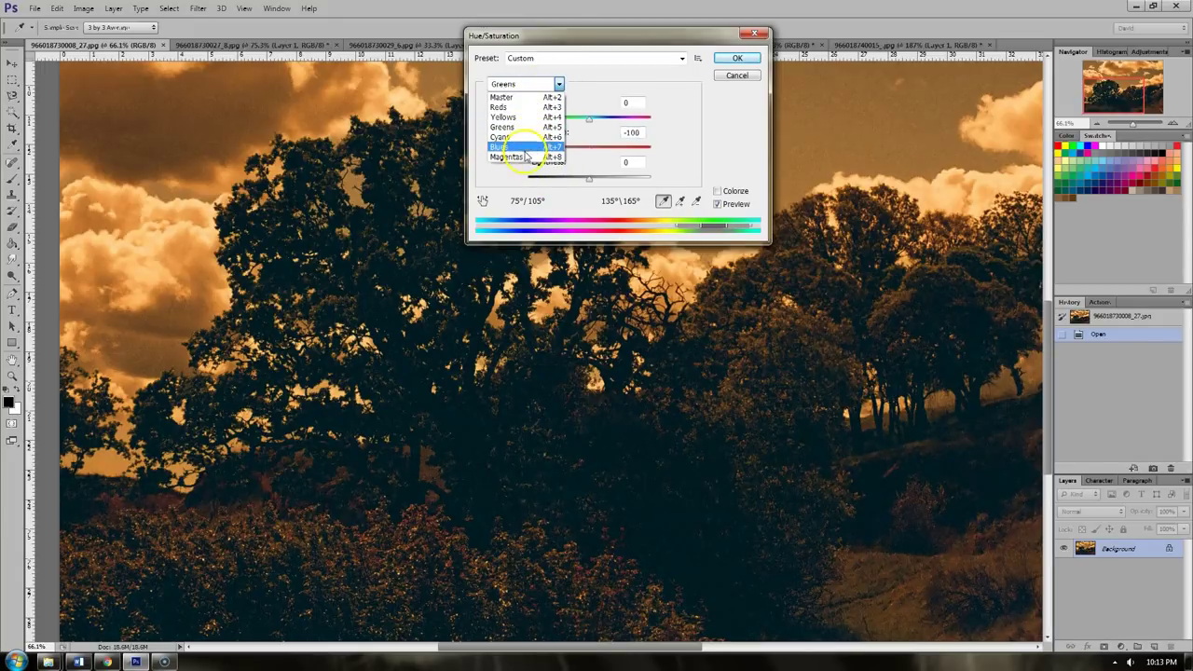
left_click(541, 149)
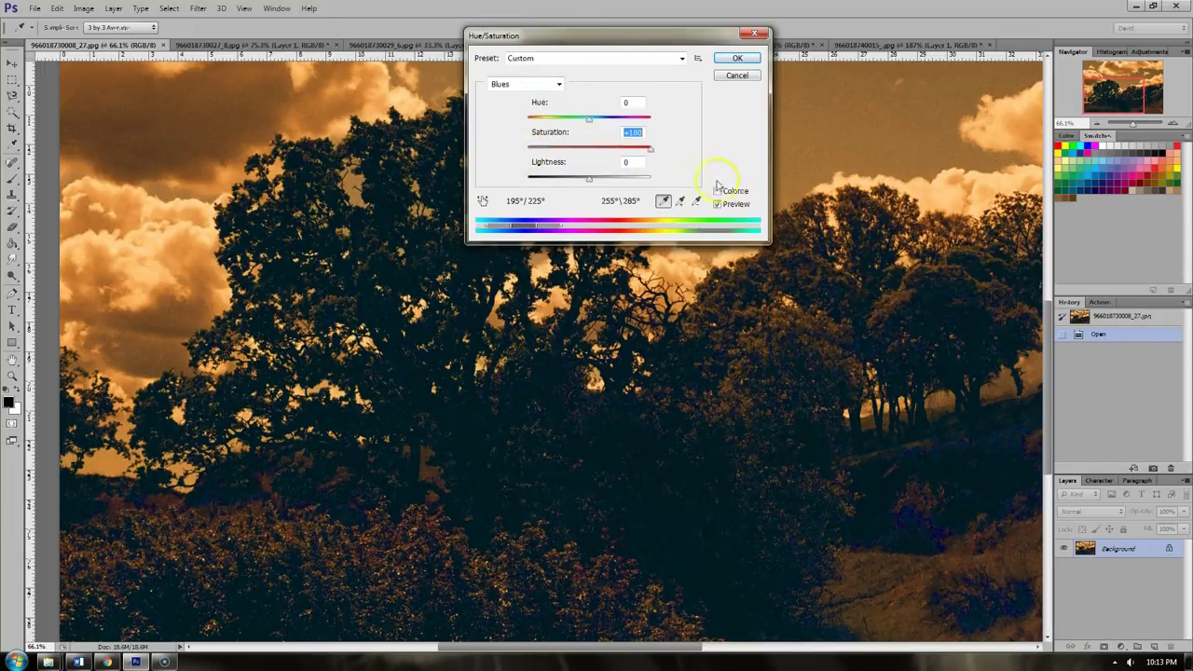
left_click(532, 85)
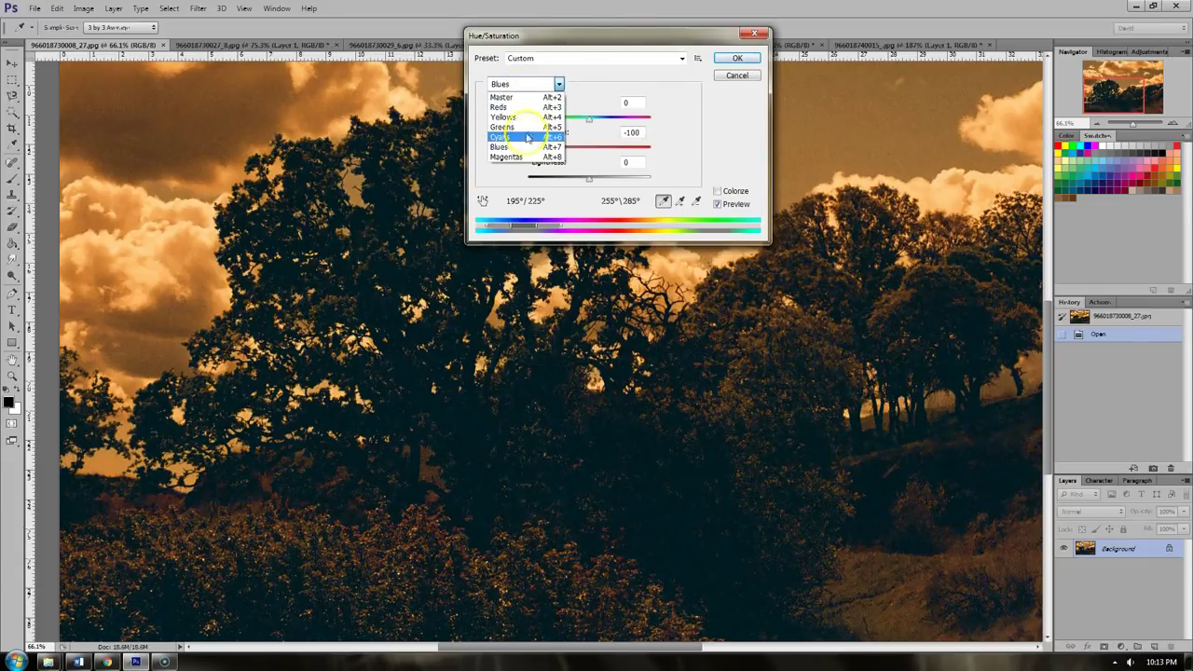
left_click(528, 136)
left_click_drag(588, 148, 689, 179)
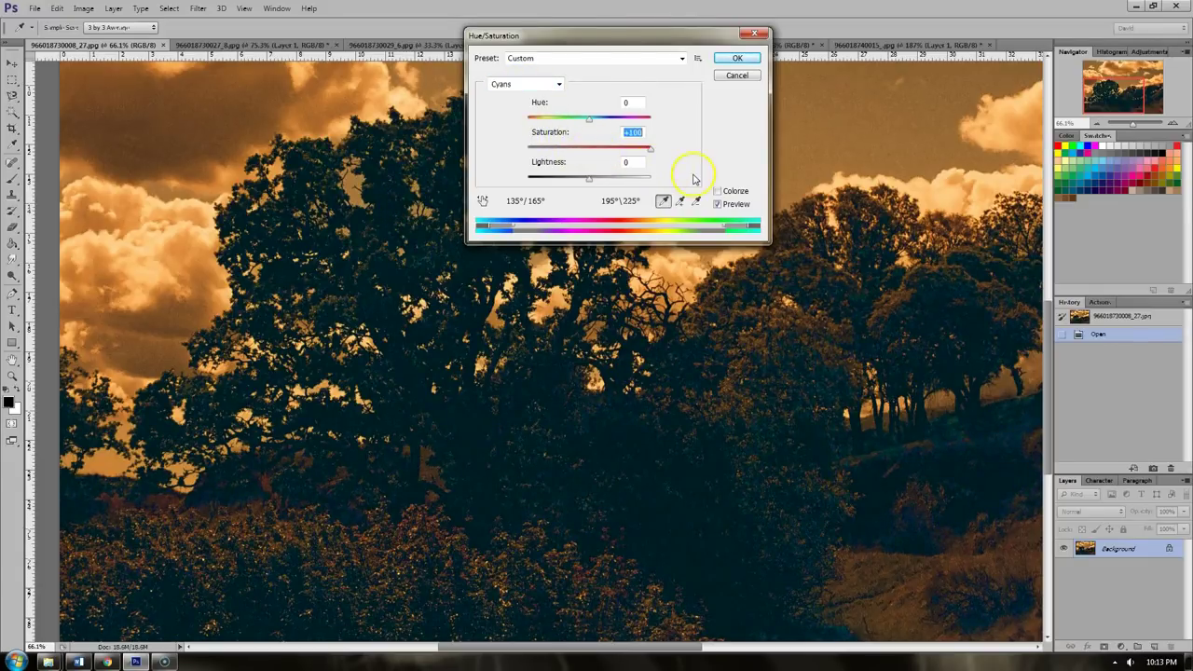
Set the magentas' saturation to -100 and apply the Hue/Saturation adjustment
left_click(523, 85)
left_click(508, 156)
left_click_drag(588, 148, 356, 181)
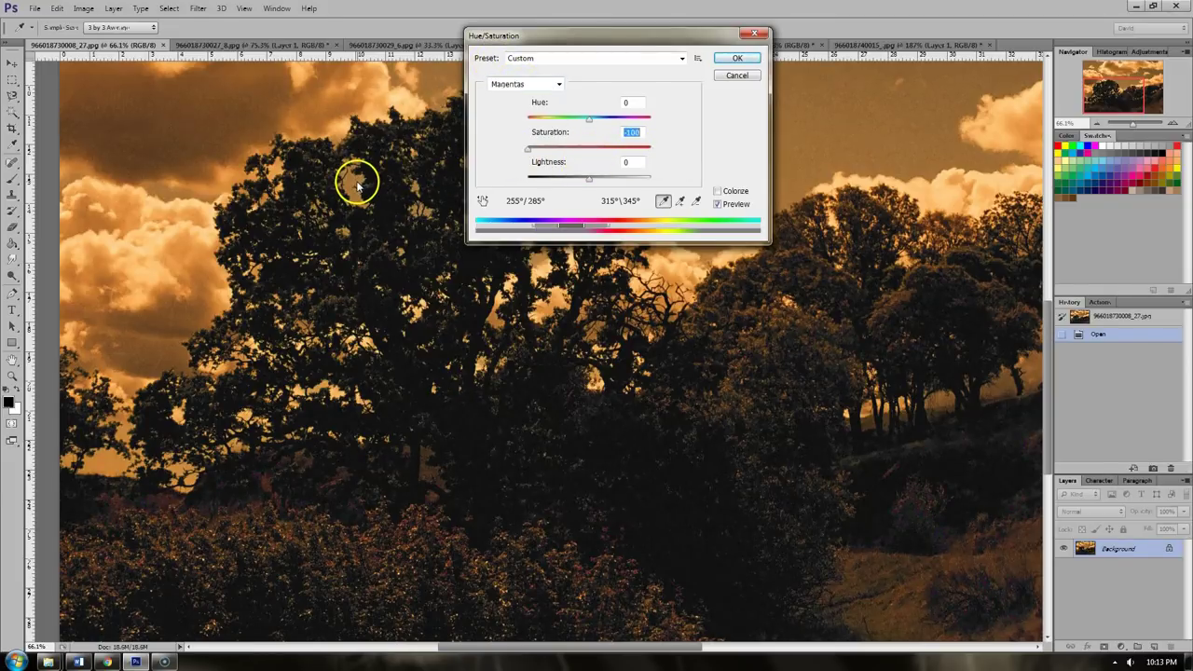
left_click(730, 63)
Compare the whole photo in its opened state with the Hue/Saturation result, ending on the adjusted version
key("z")
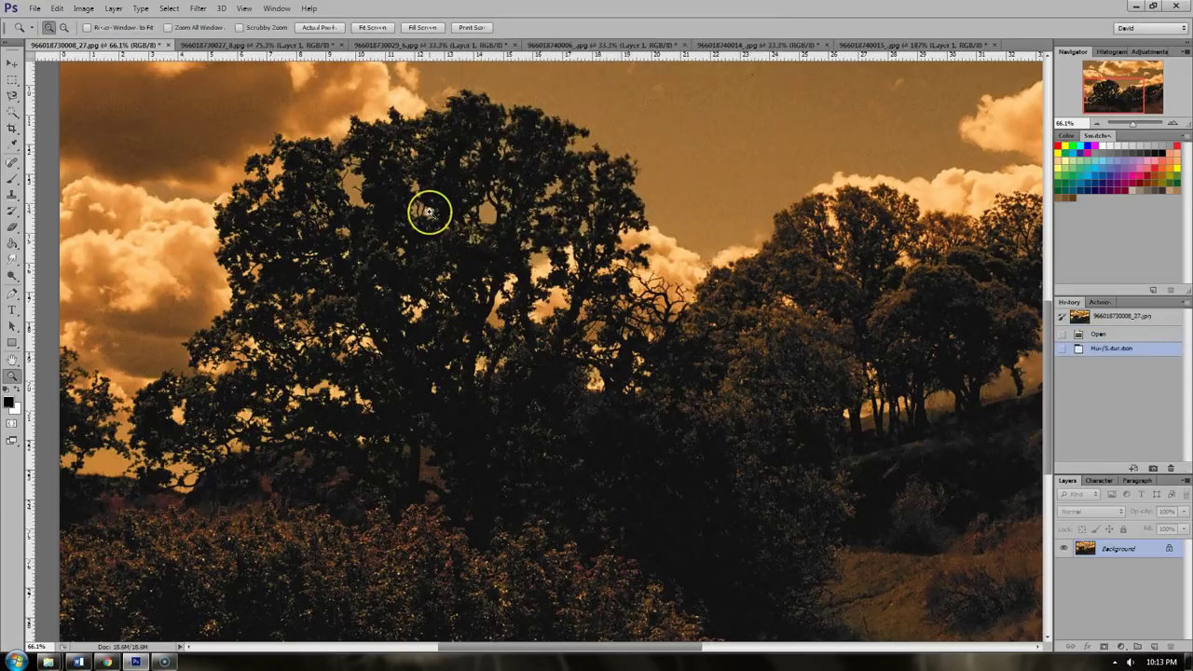
left_click(428, 212, "alt")
left_click(429, 213, "alt")
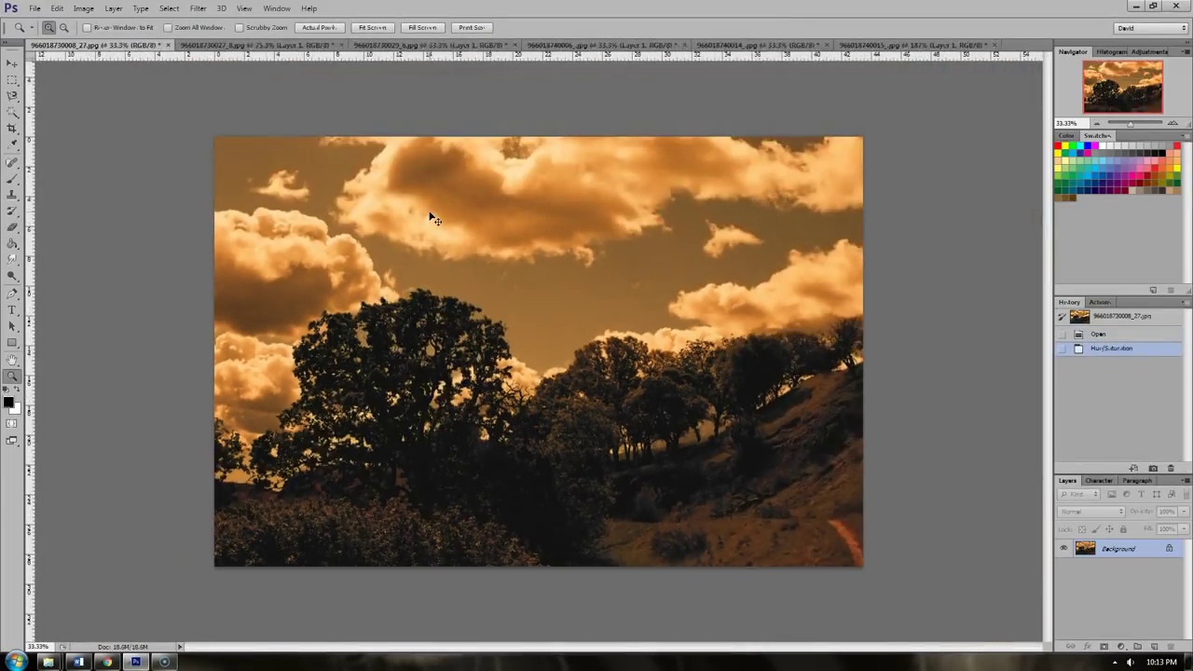
left_click(1121, 338)
key("ctrl+shift+z")
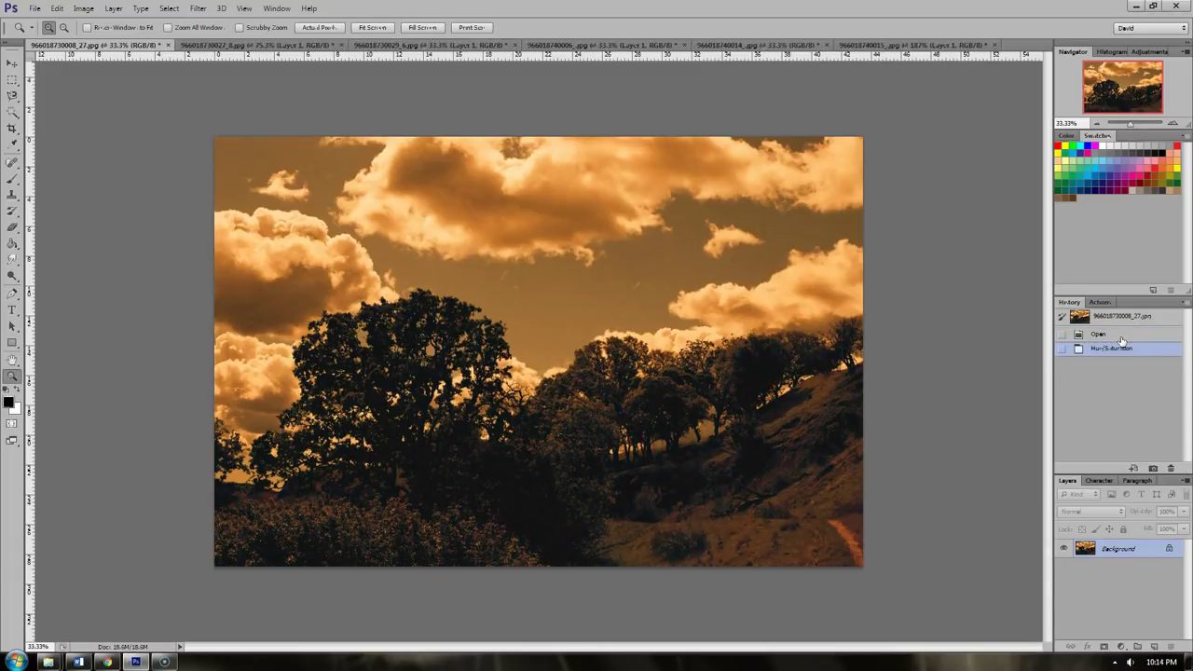